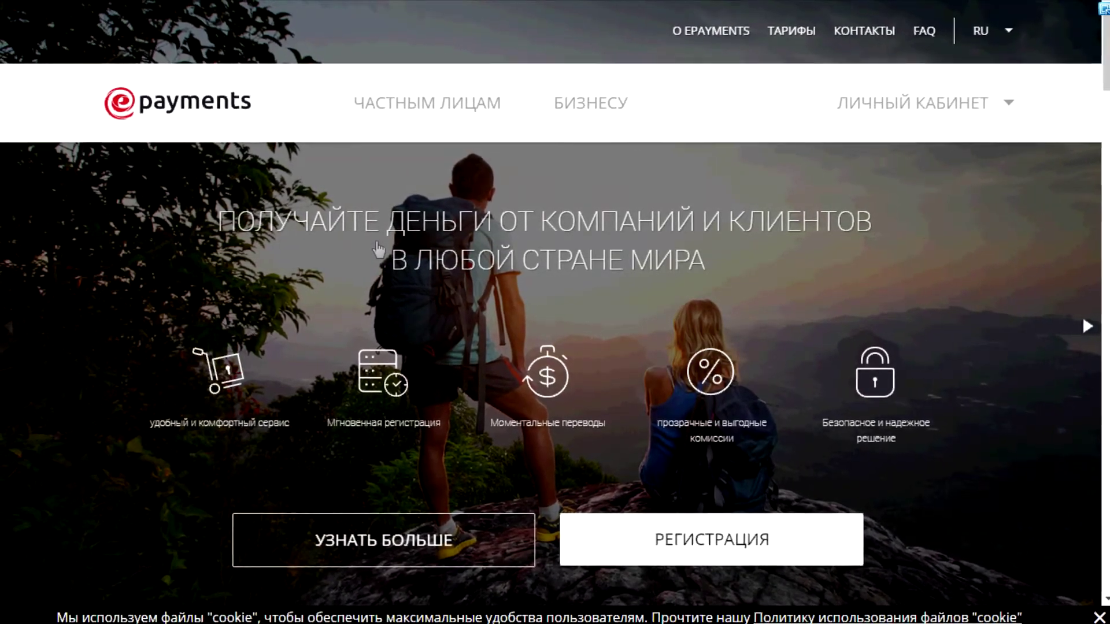
Sign in to the ePayments personal account with the saved credentials.
left_click(1006, 115)
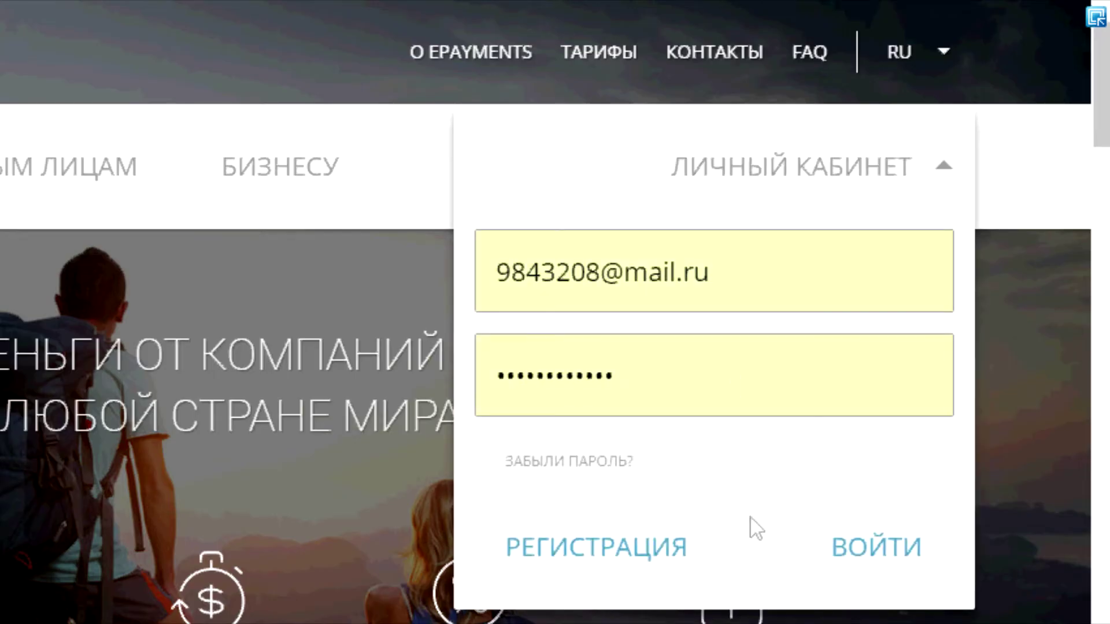
left_click(877, 549)
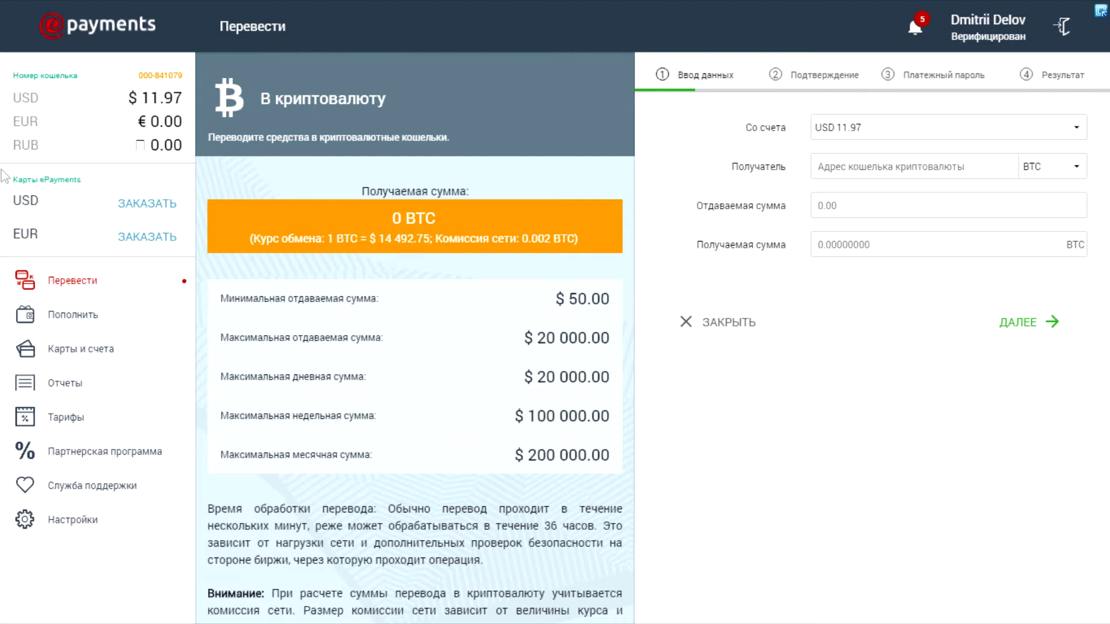
Show the Пополнить page listing the wallet funding methods.
left_click(81, 322)
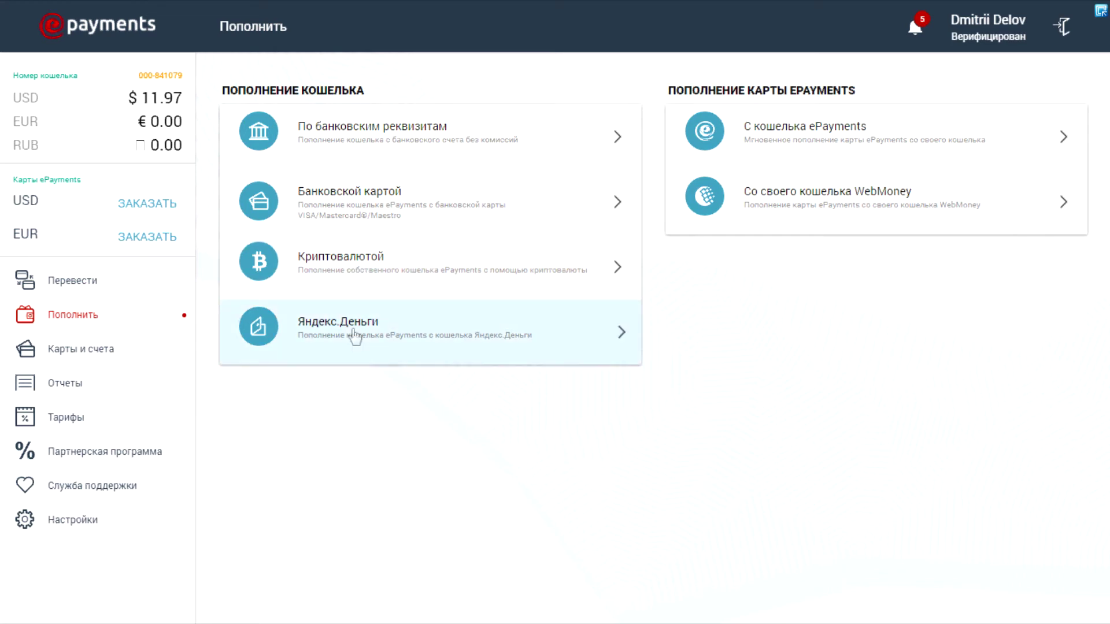
Start a 10 USD bank-card top-up of the USD 11.97 wallet, then go to Перевести.
left_click(316, 199)
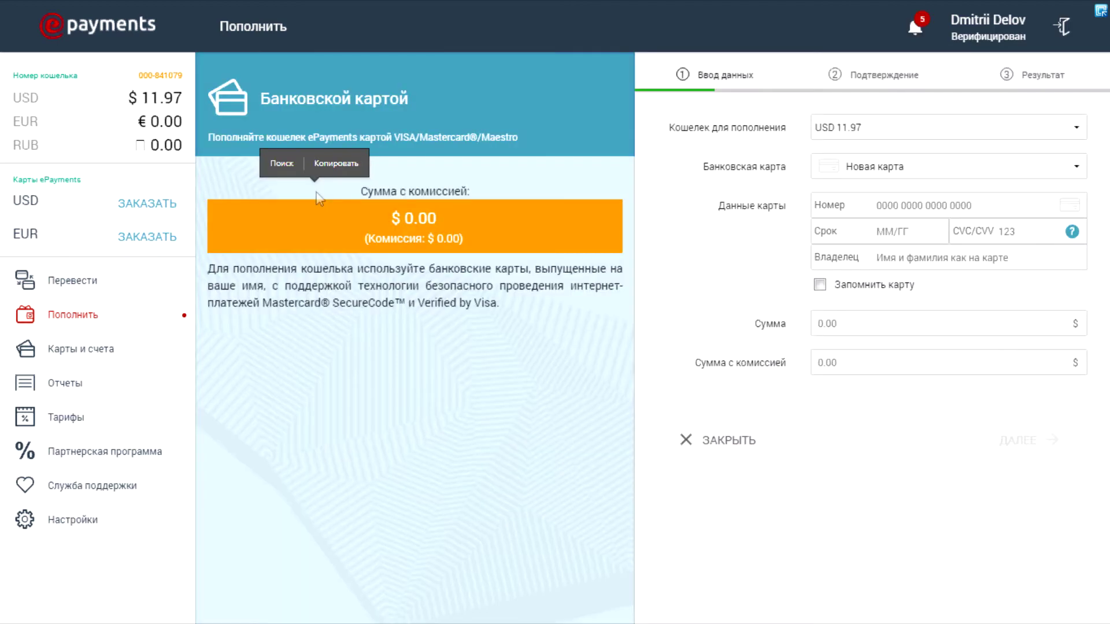
left_click(838, 127)
left_click(832, 218)
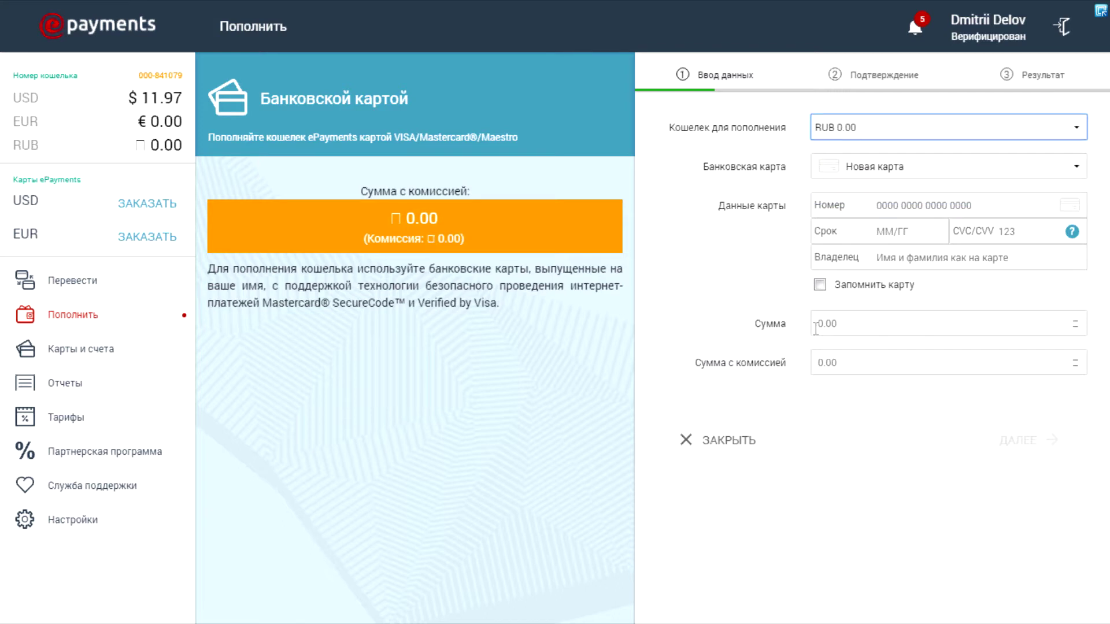
left_click(873, 130)
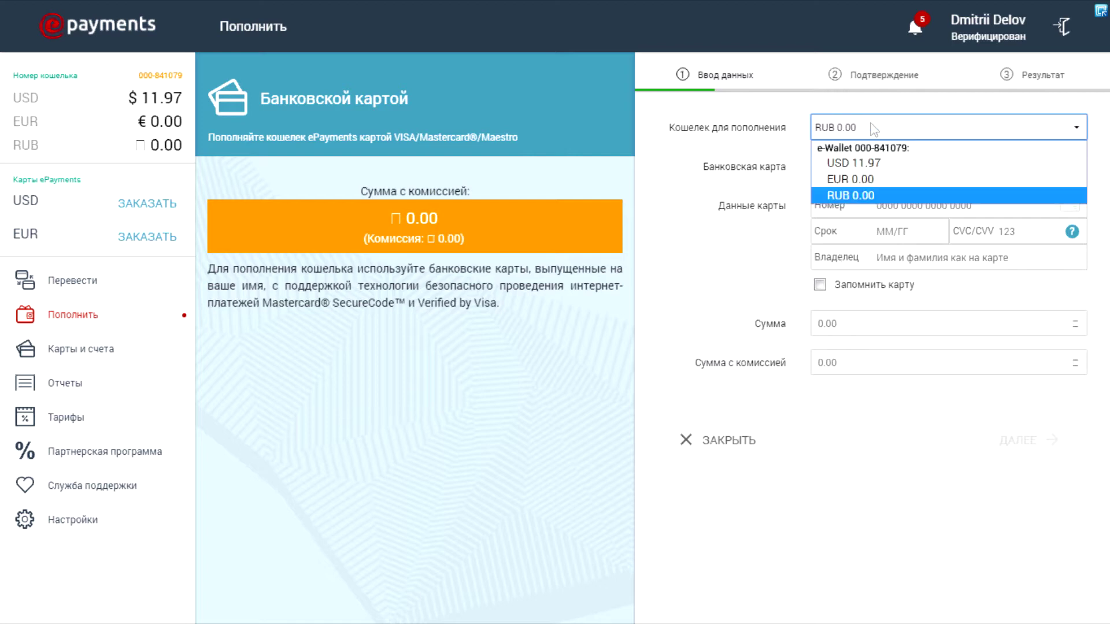
left_click(844, 164)
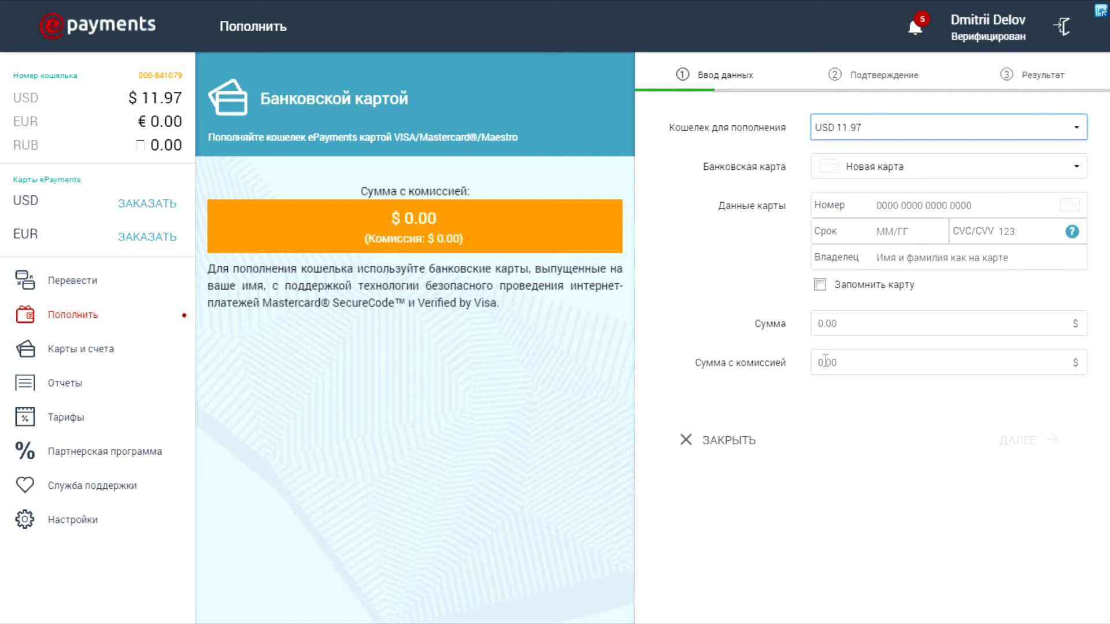
left_click(823, 317)
type("10")
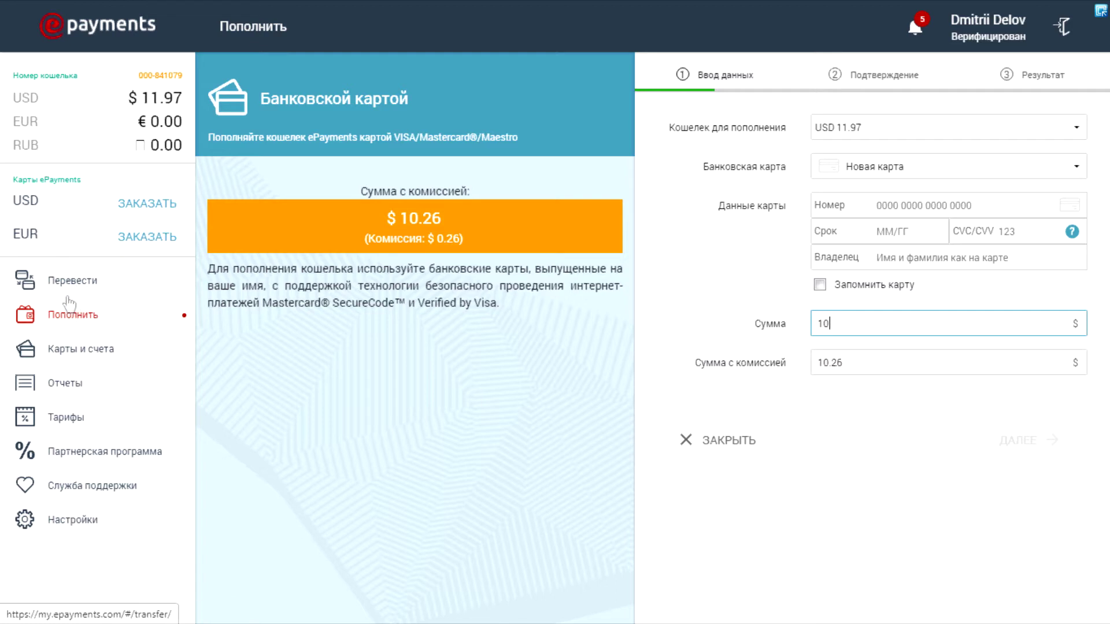
left_click(72, 282)
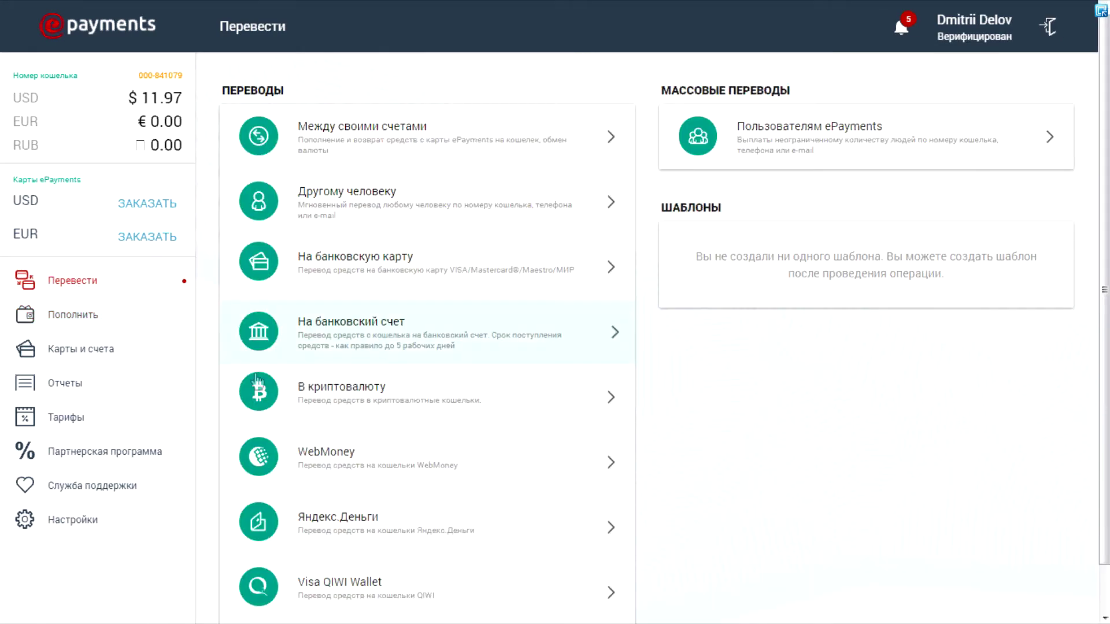
In the В криптовалюту transfer form, compare BTC, ETH and LTC rates, then settle on BCC.
left_click(302, 404)
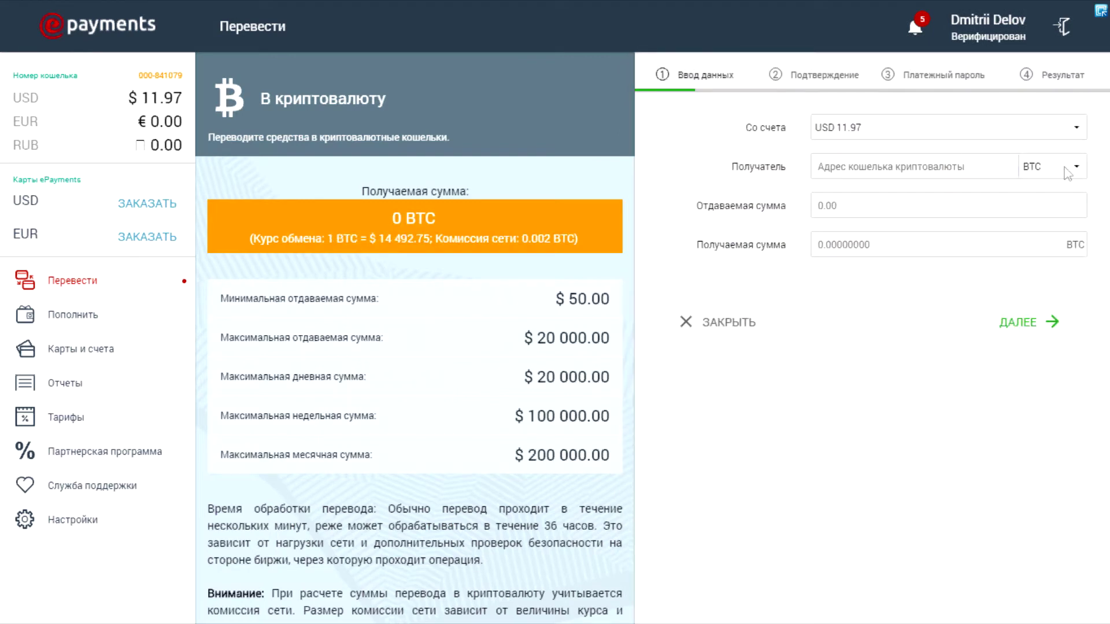
left_click(1067, 168)
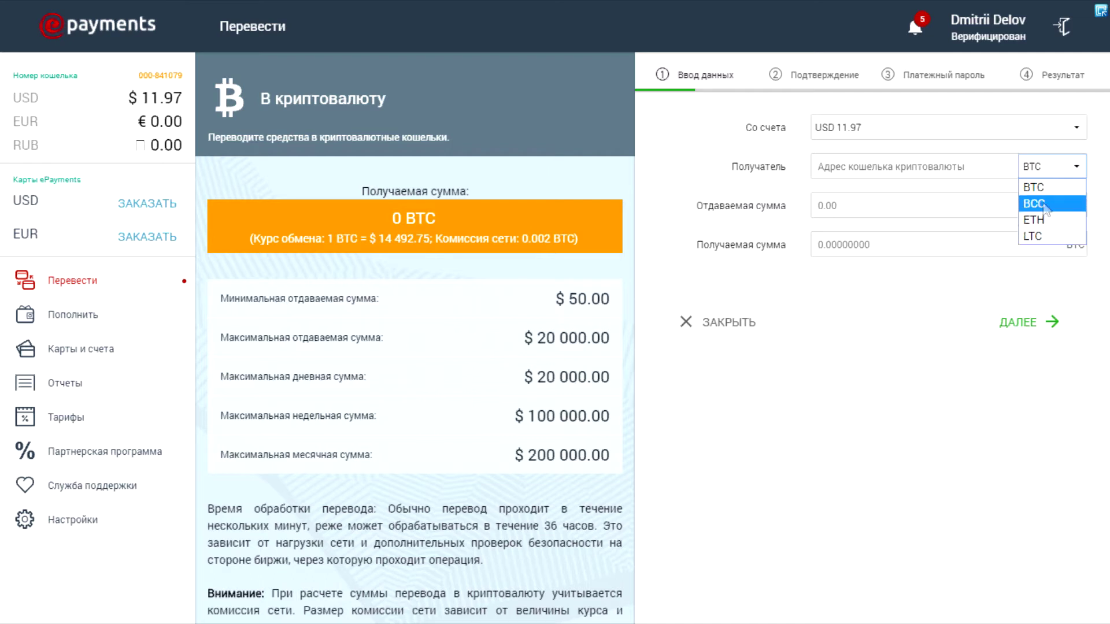
left_click(1043, 189)
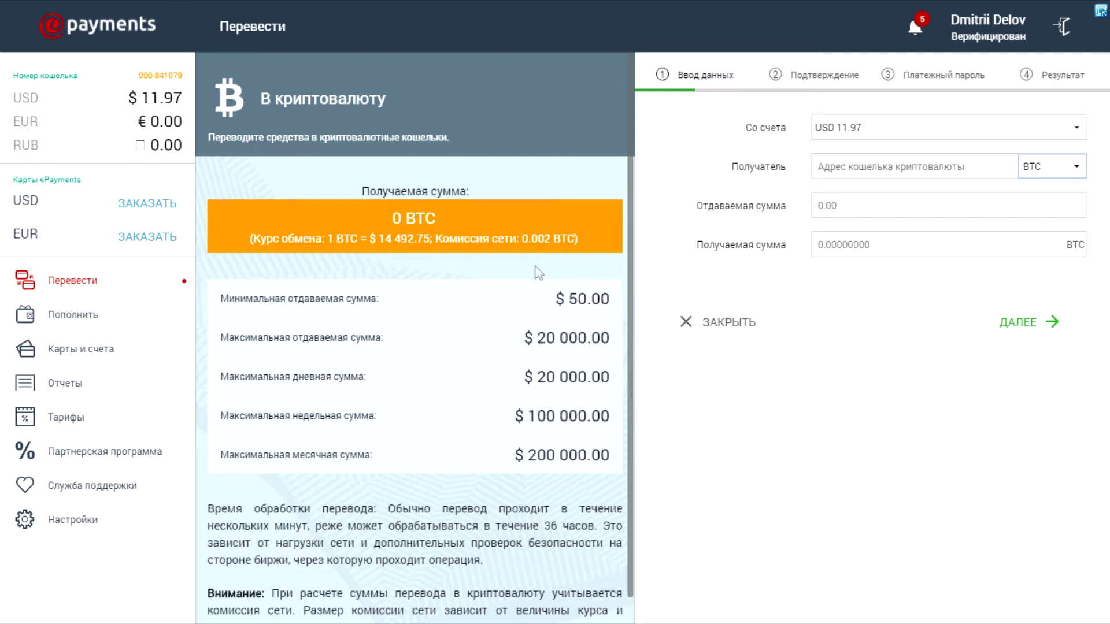
left_click(1041, 170)
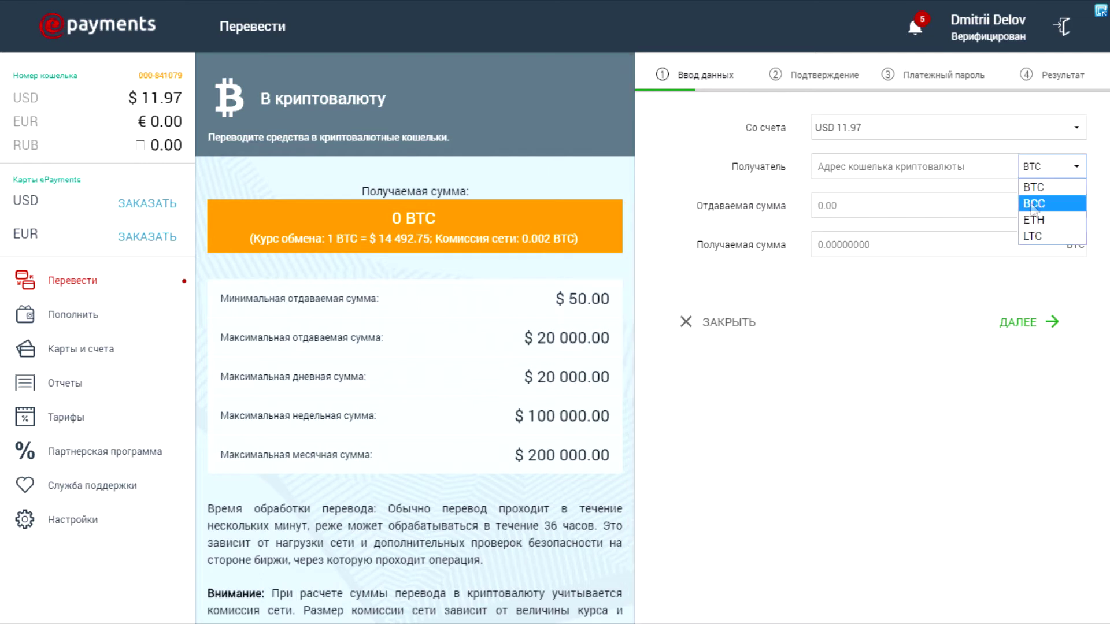
left_click(1033, 203)
left_click(1052, 166)
left_click(1034, 220)
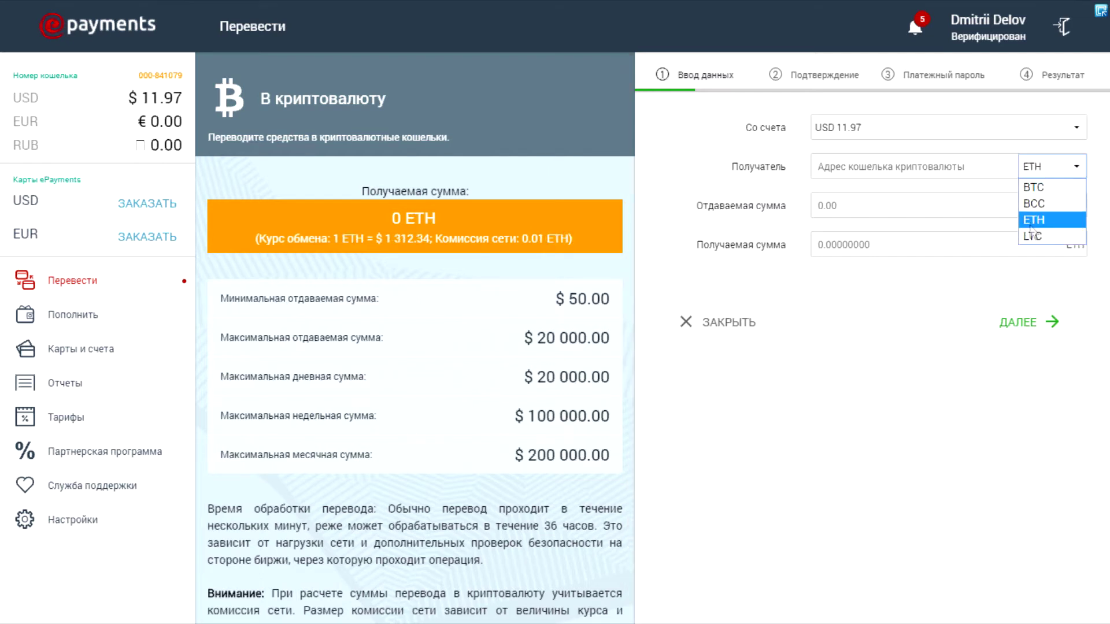
left_click(1032, 236)
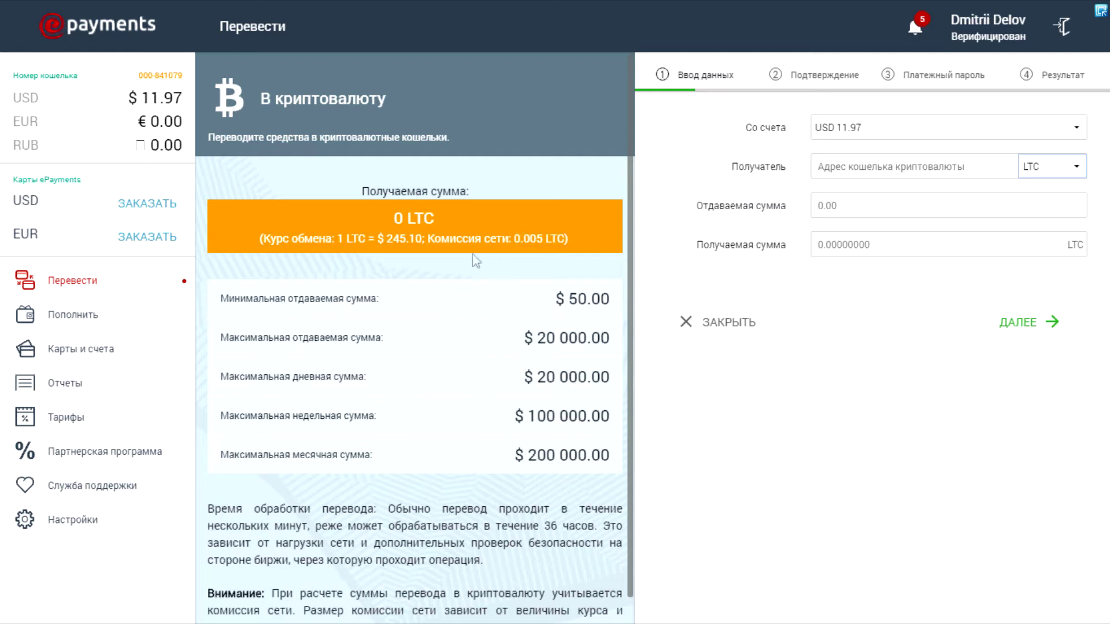
left_click(1046, 166)
left_click(1034, 203)
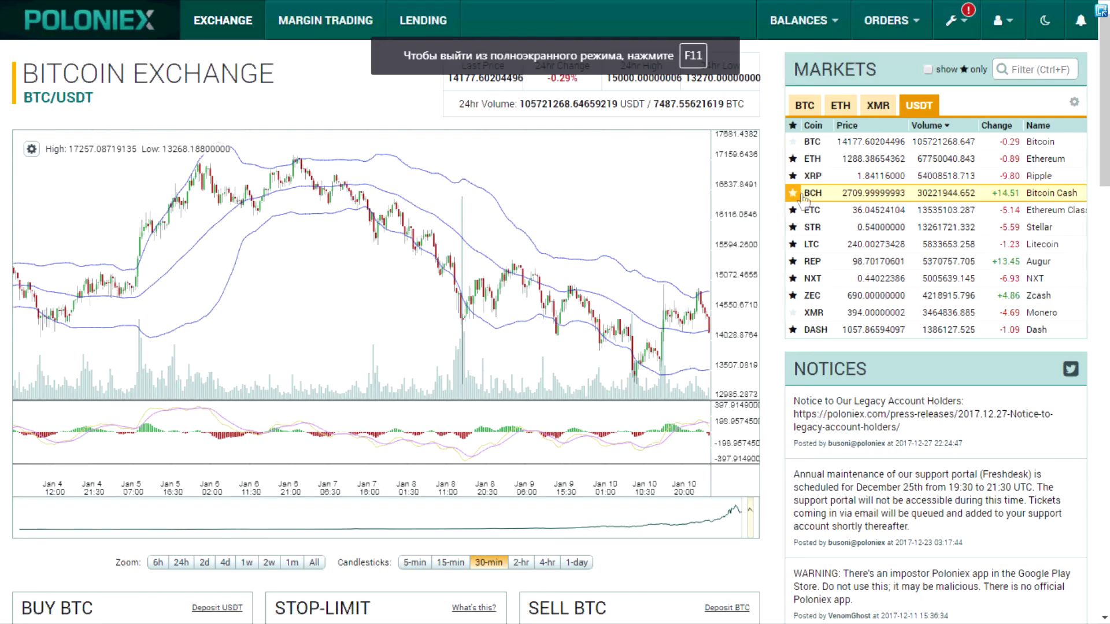
Show the Bitcoin Cash deposit address on Poloniex Balances and copy it.
left_click(803, 197)
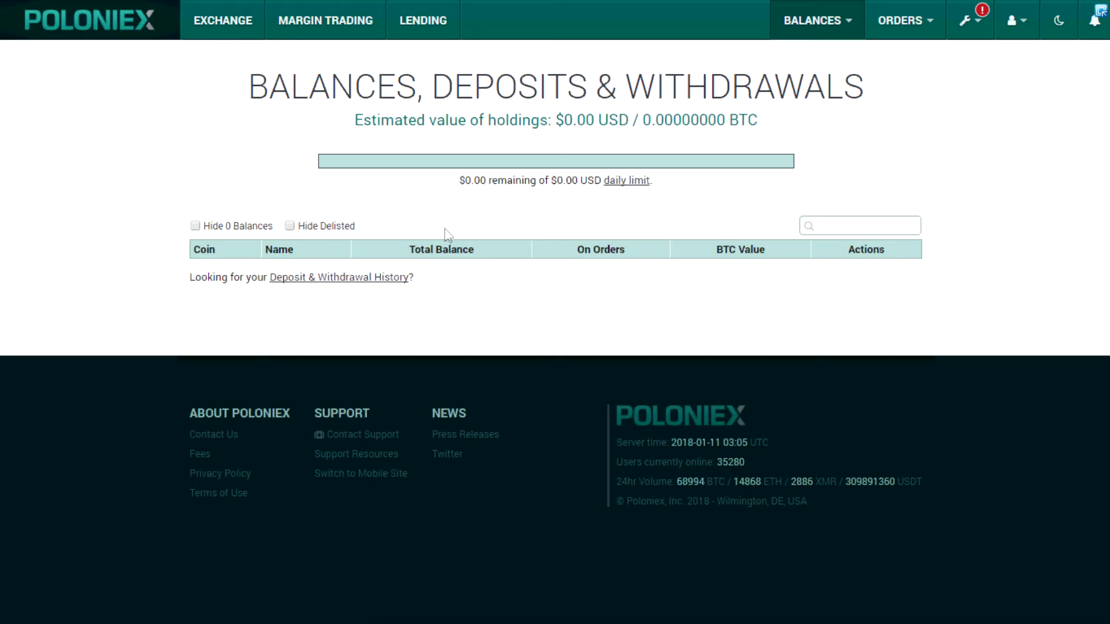
scroll(409, 289, "down", 4)
scroll(275, 265, "up", 3)
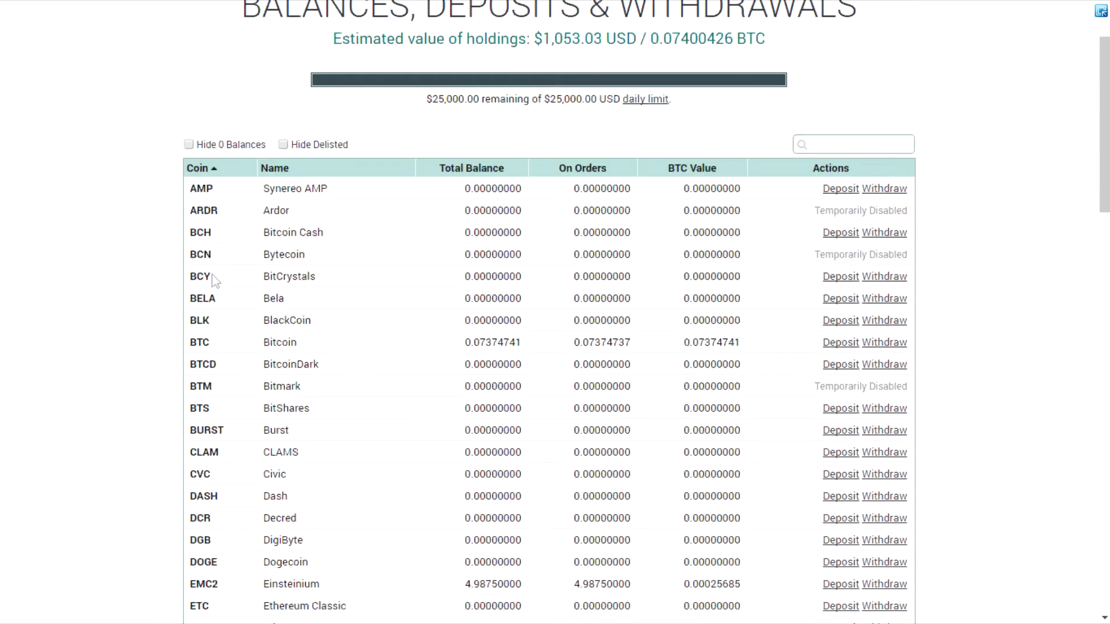
left_click(838, 233)
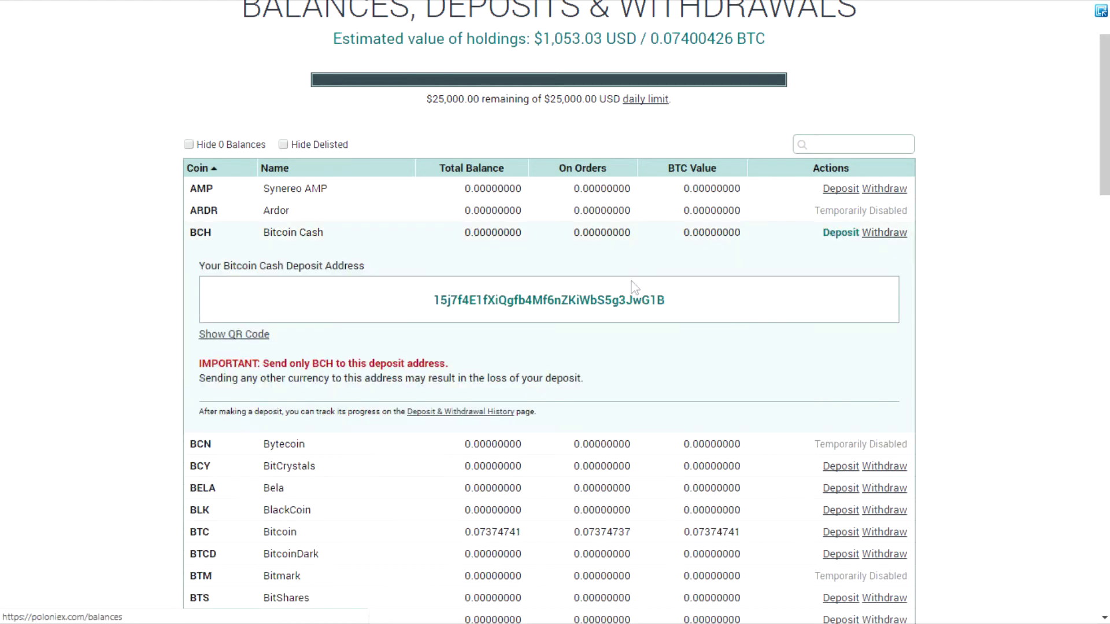
double_click(507, 299)
key("ctrl+c")
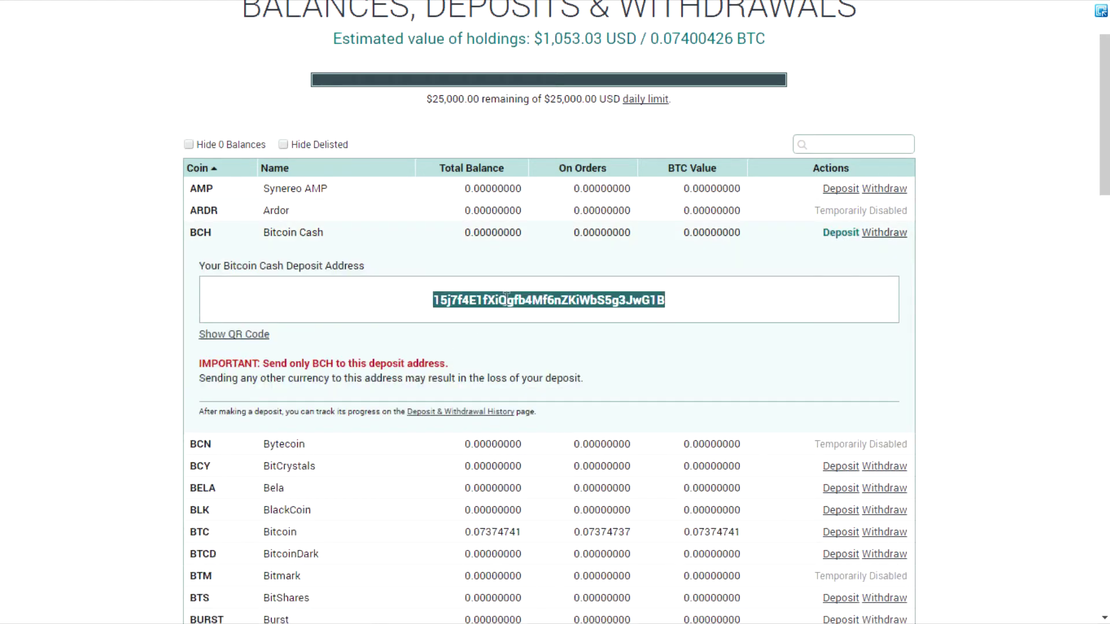
key("alt+Tab")
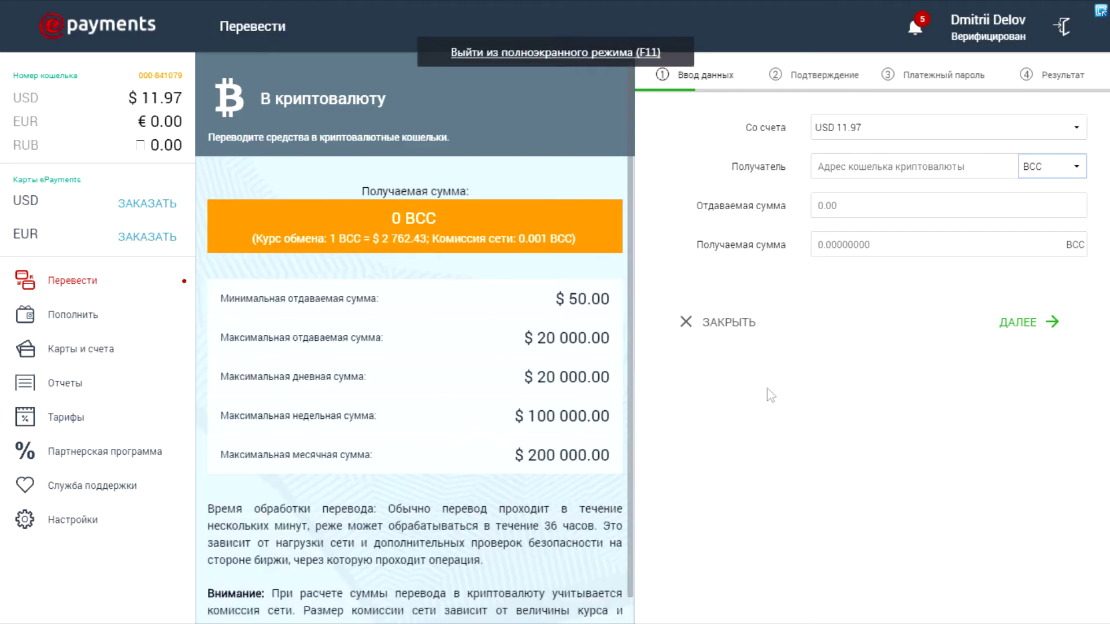
Paste the copied Poloniex BCH deposit address as the transfer recipient.
left_click(819, 169)
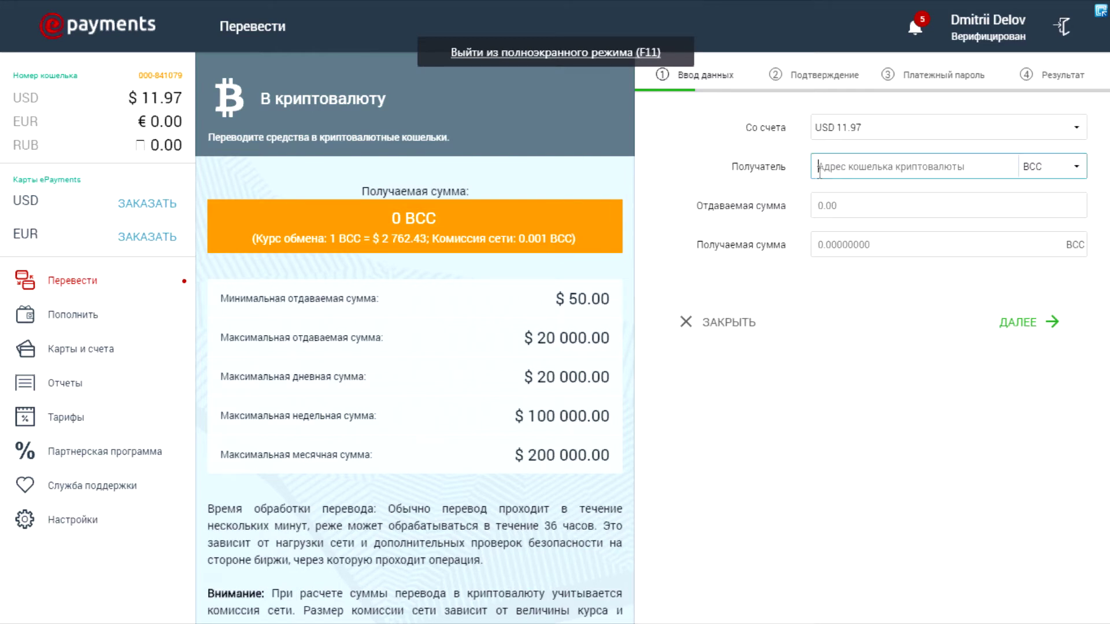
right_click(820, 170)
left_click(838, 259)
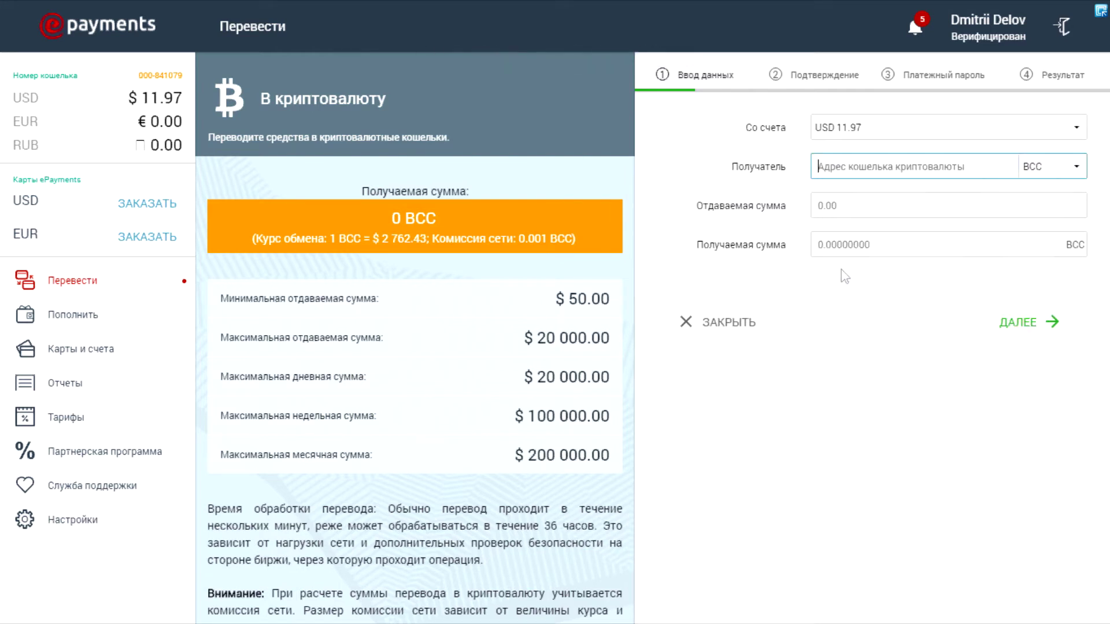
key("ctrl+v")
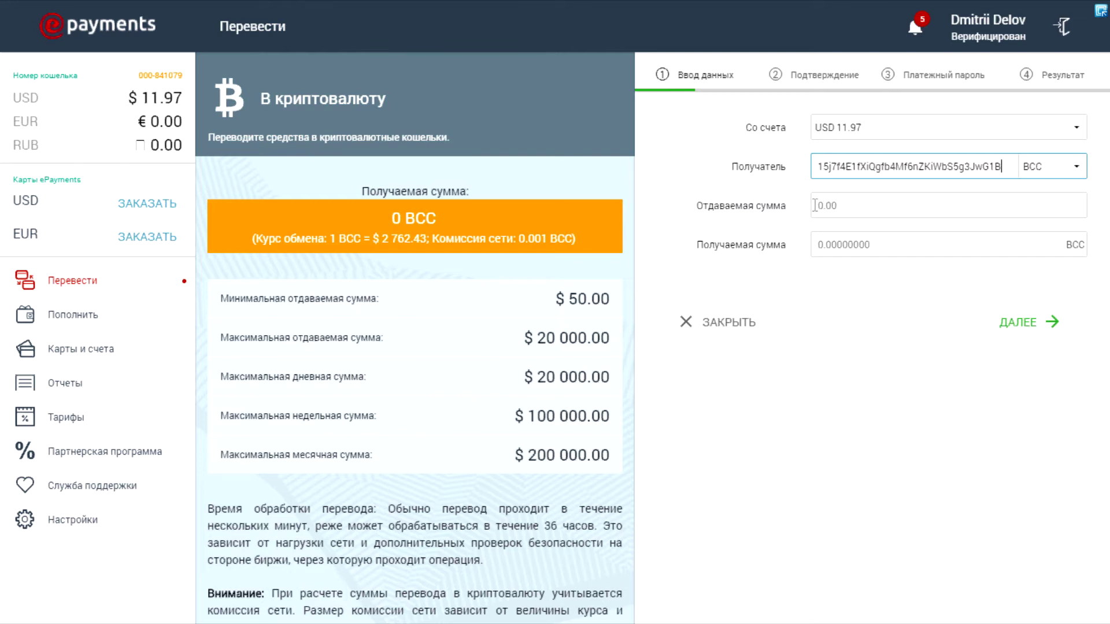
Enter 50 USD as the amount to send, giving 0.0174 BCC received.
left_click(815, 205)
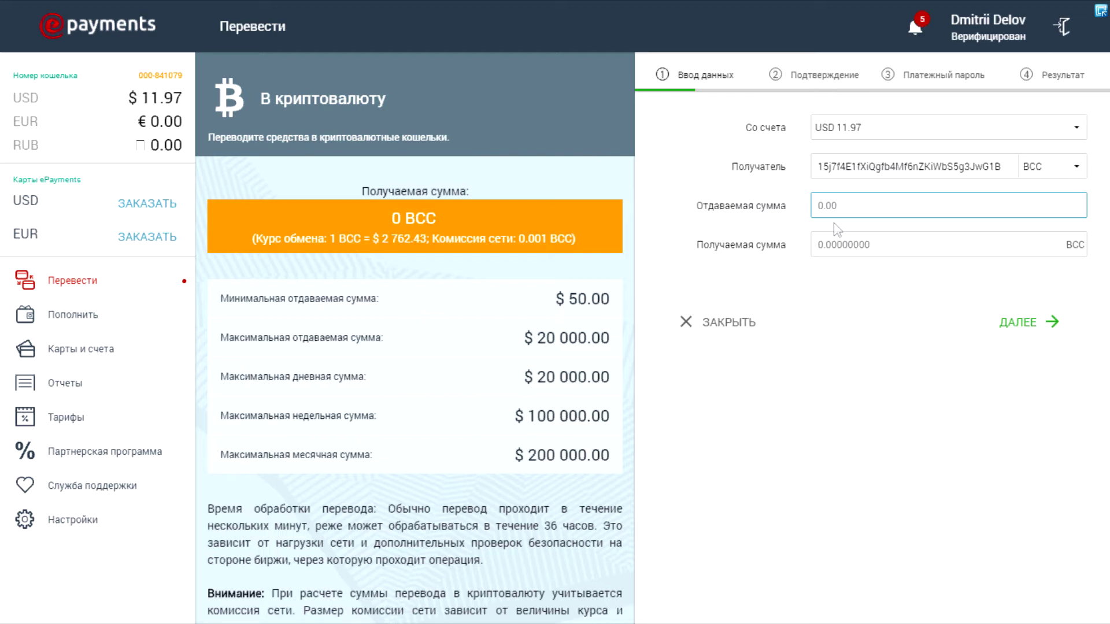
type("50")
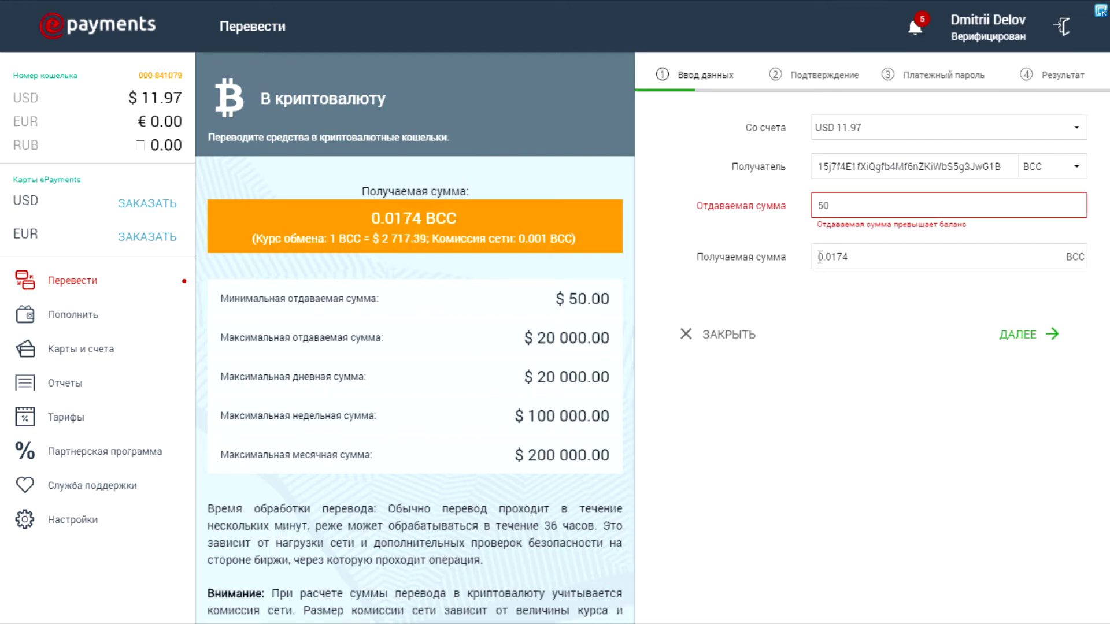
left_click(820, 257)
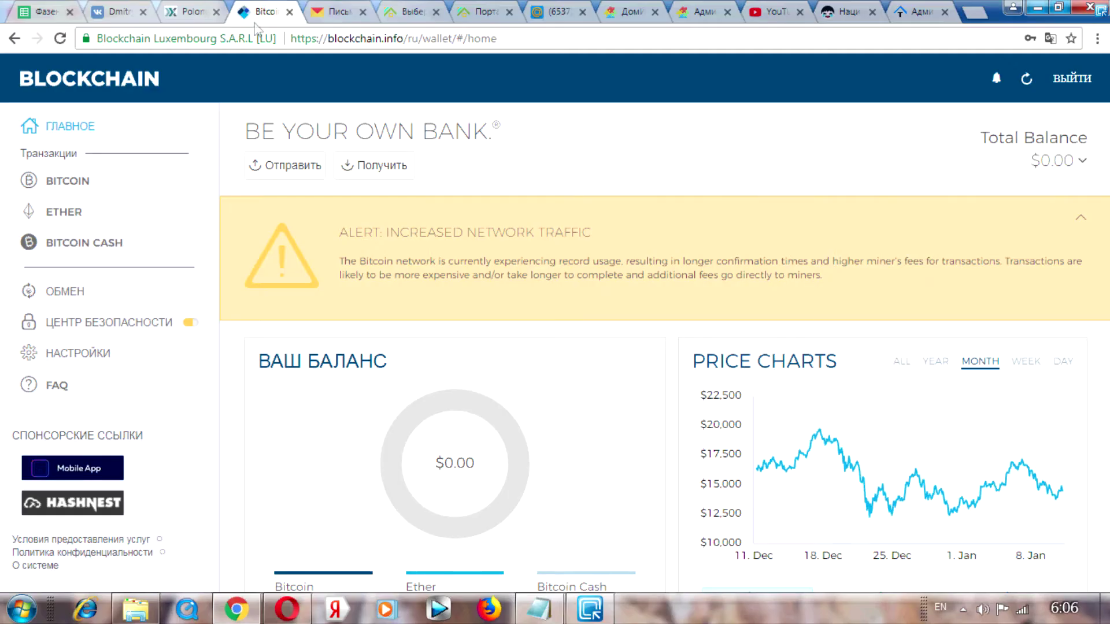
Copy the Bitcoin Cash receiving address from the full-screen Blockchain.info wallet, then return to ePayments.
key("F11")
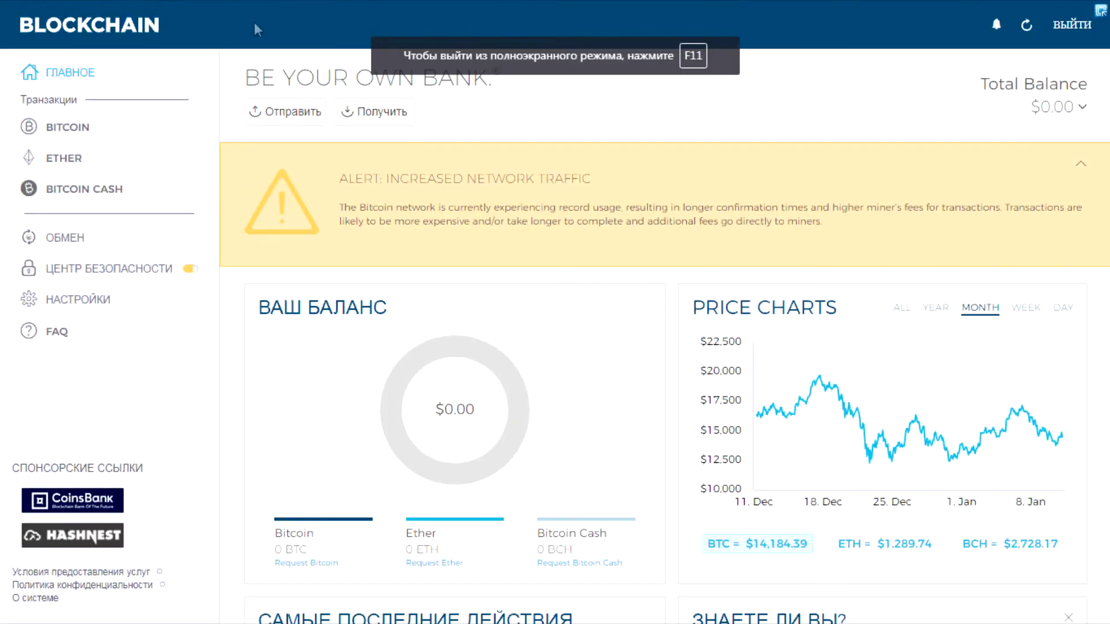
left_click(75, 191)
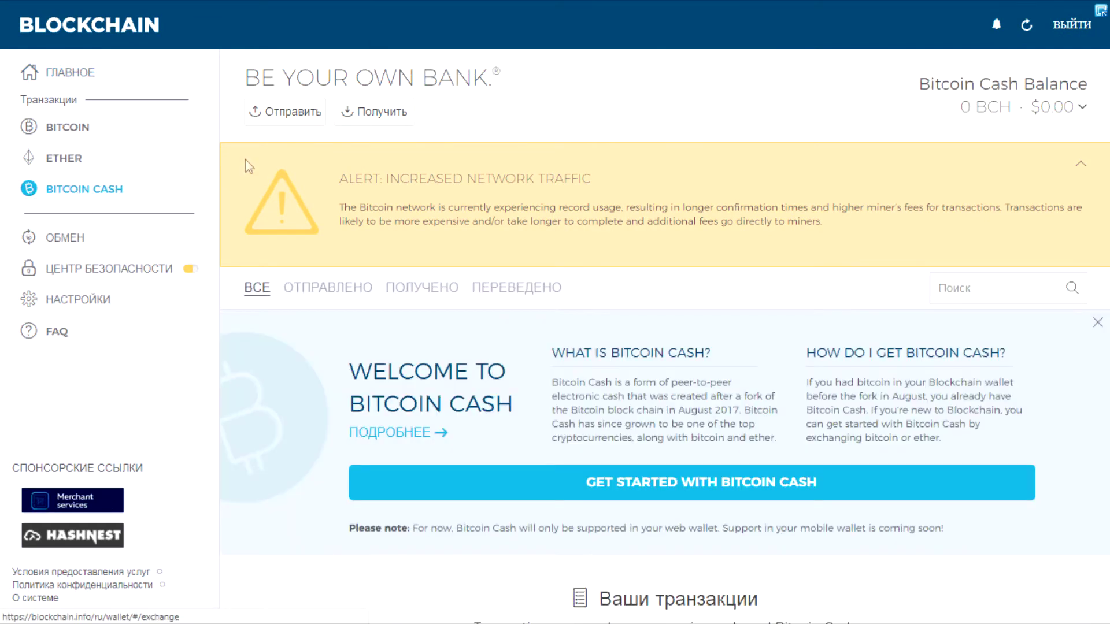
left_click(349, 116)
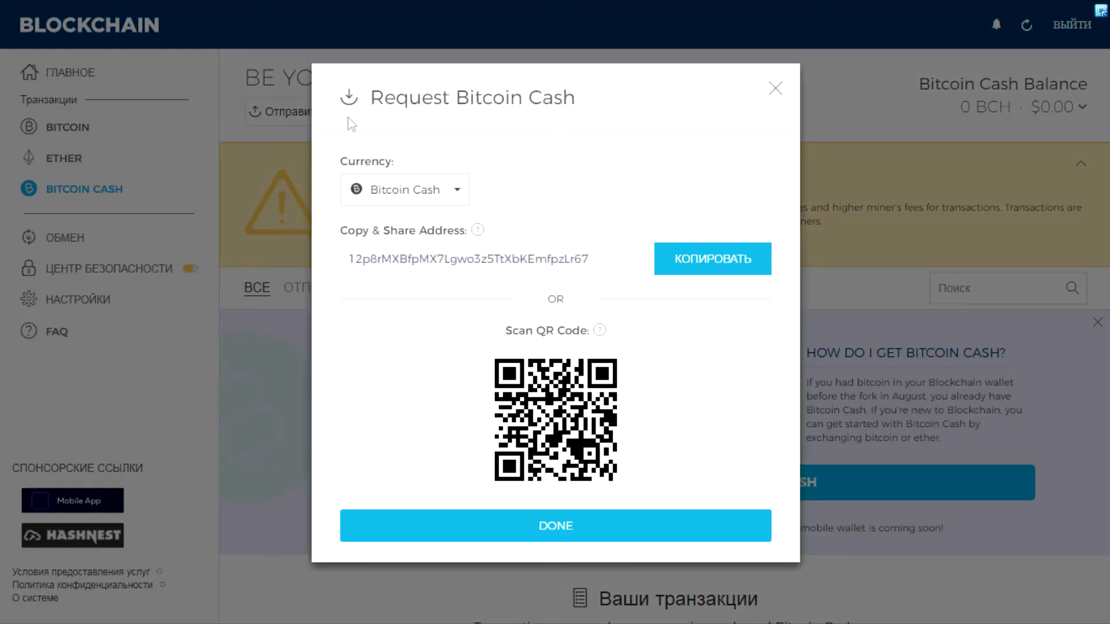
left_click(700, 263)
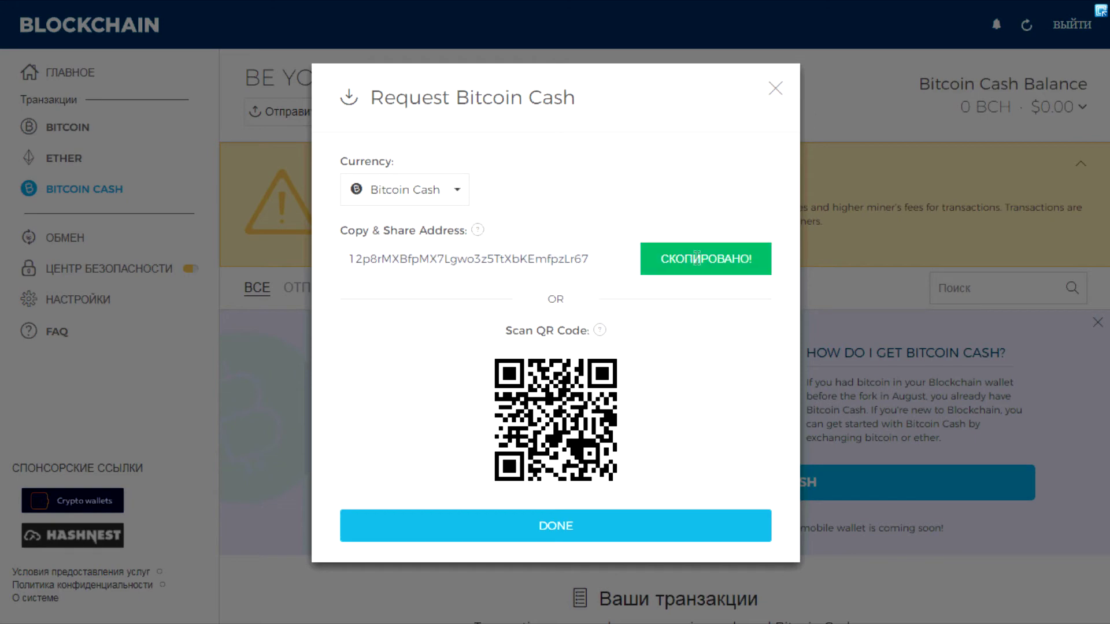
left_click(776, 90)
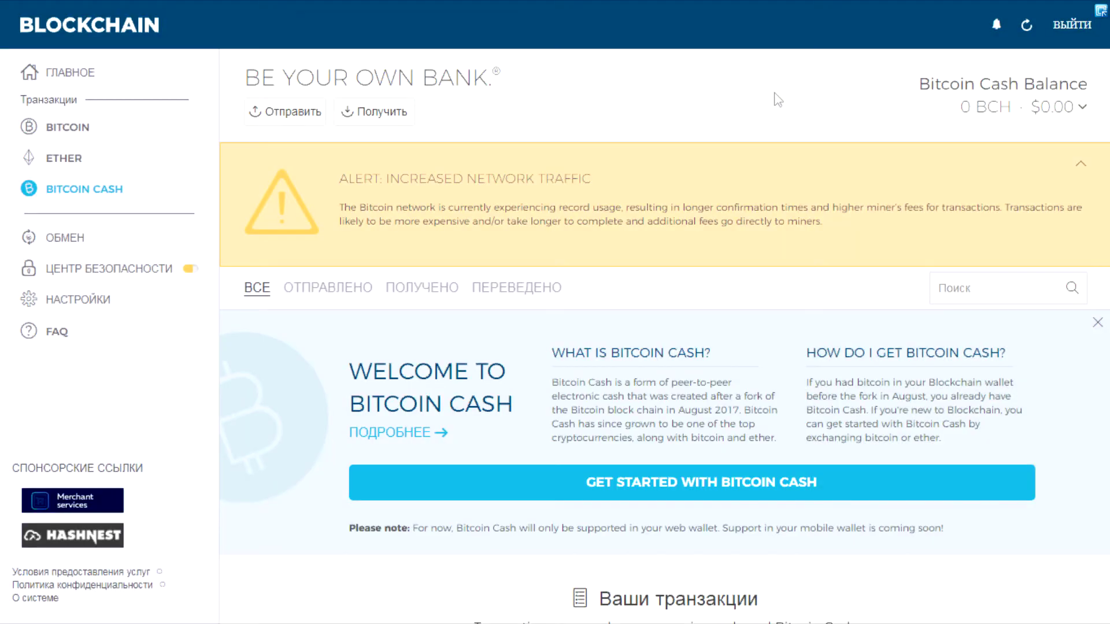
key("alt+Tab")
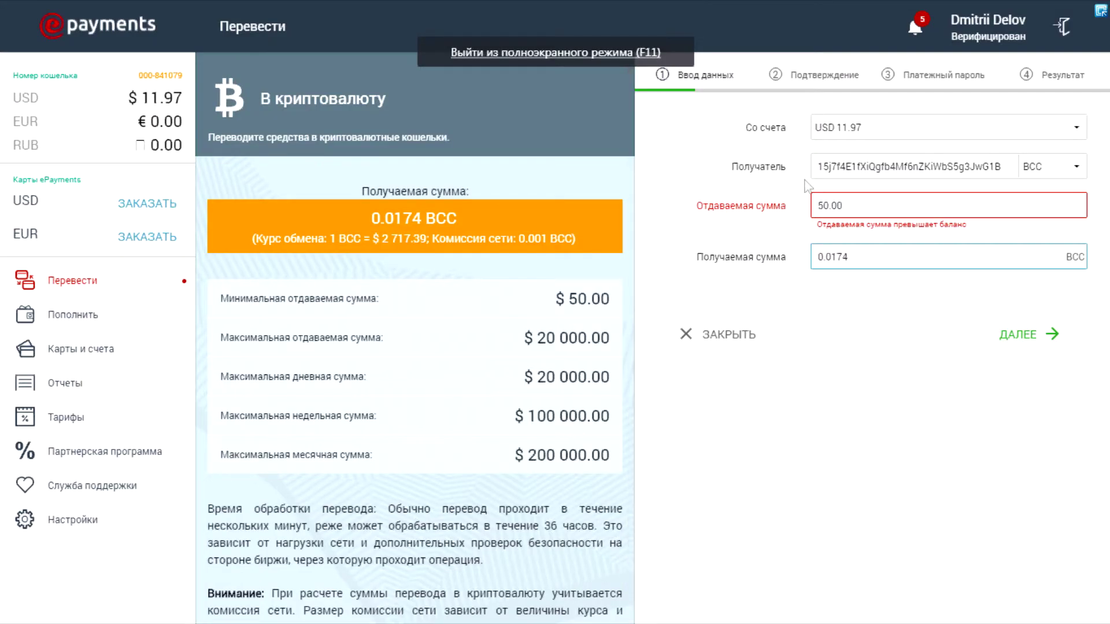
Replace the old recipient address with the copied Blockchain Bitcoin Cash address.
double_click(817, 168)
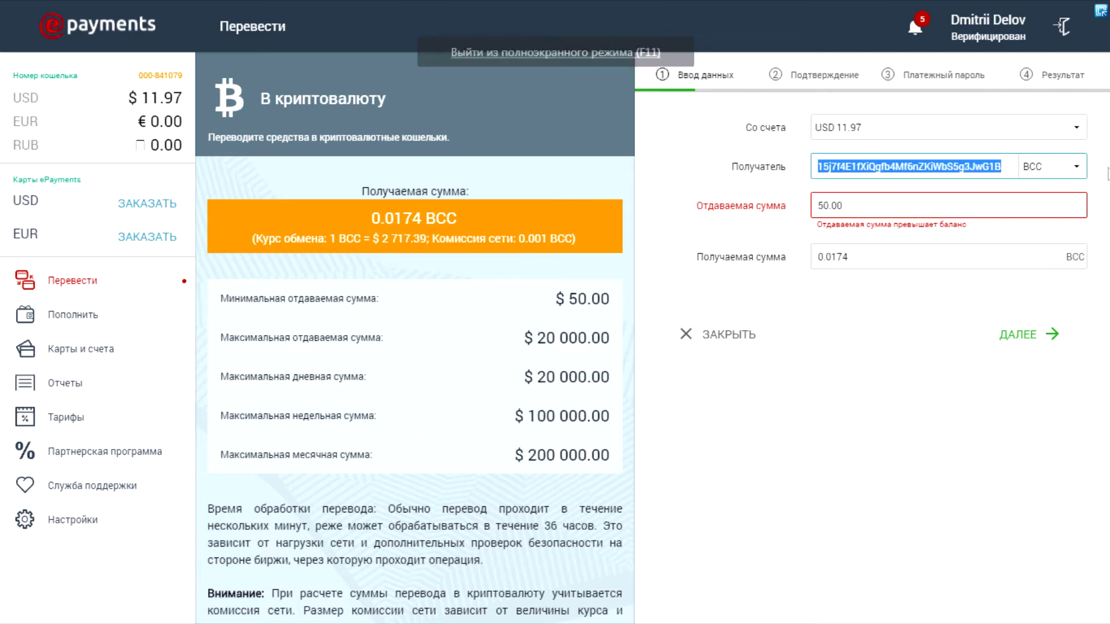
key("BackSpace")
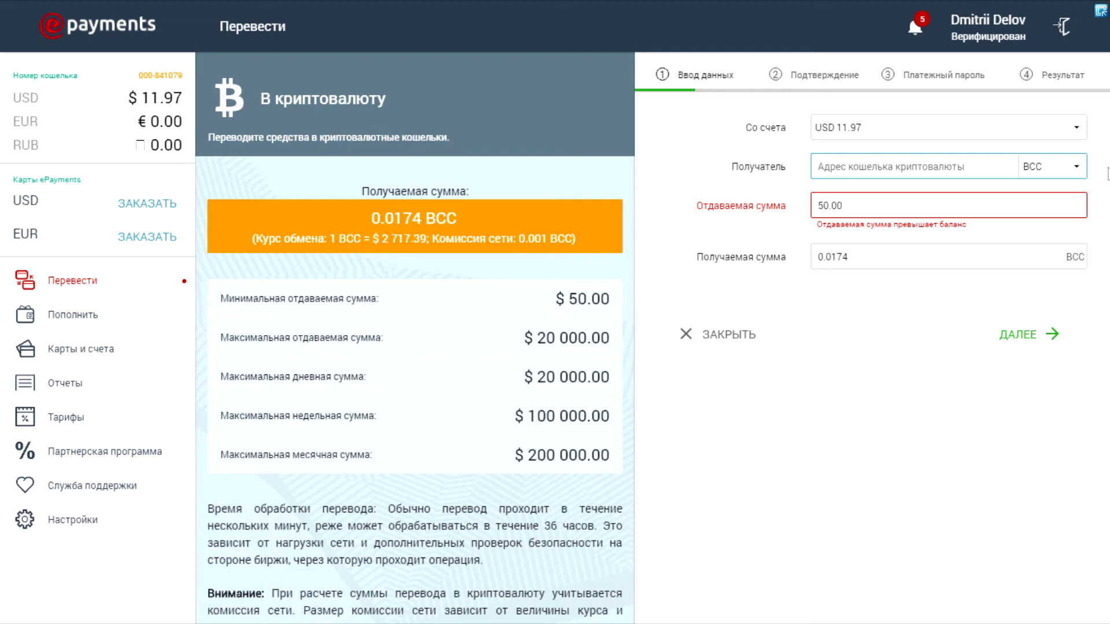
type("12p8rMXBfpMX7Lgwo3z5TtXbKEmfpzLr67")
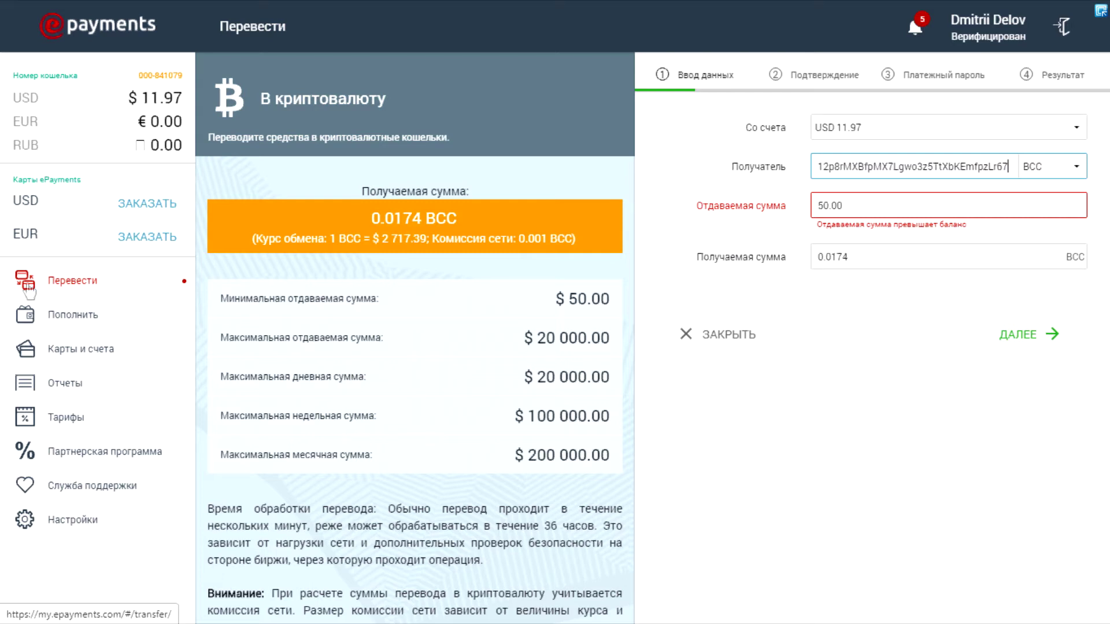
Start a cryptocurrency top-up of the wallet with an amount of 300.
left_click(60, 321)
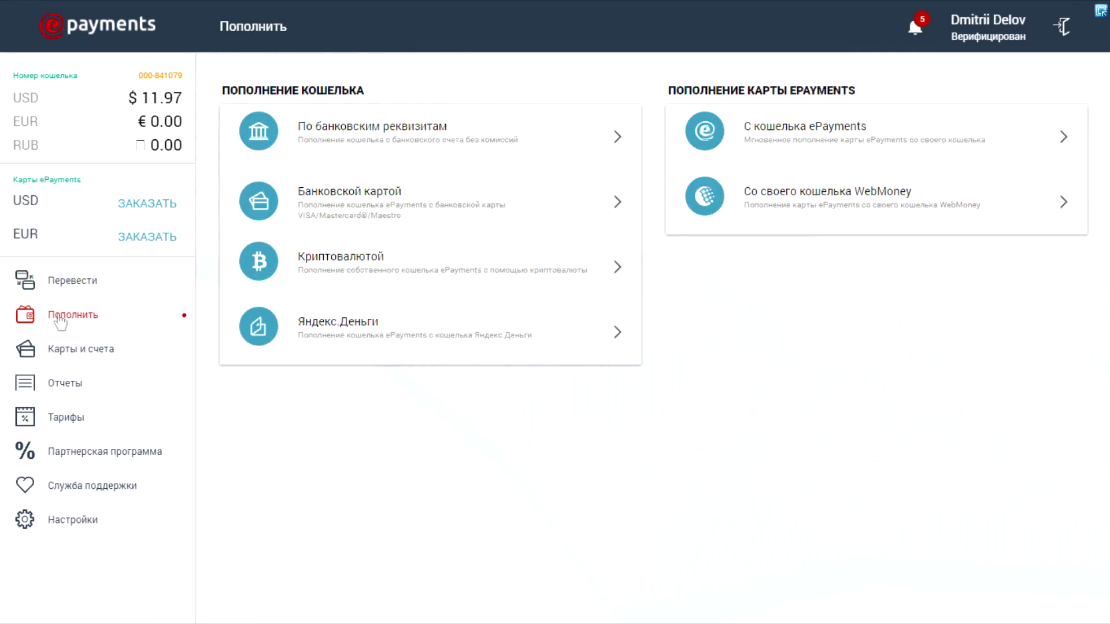
left_click(331, 276)
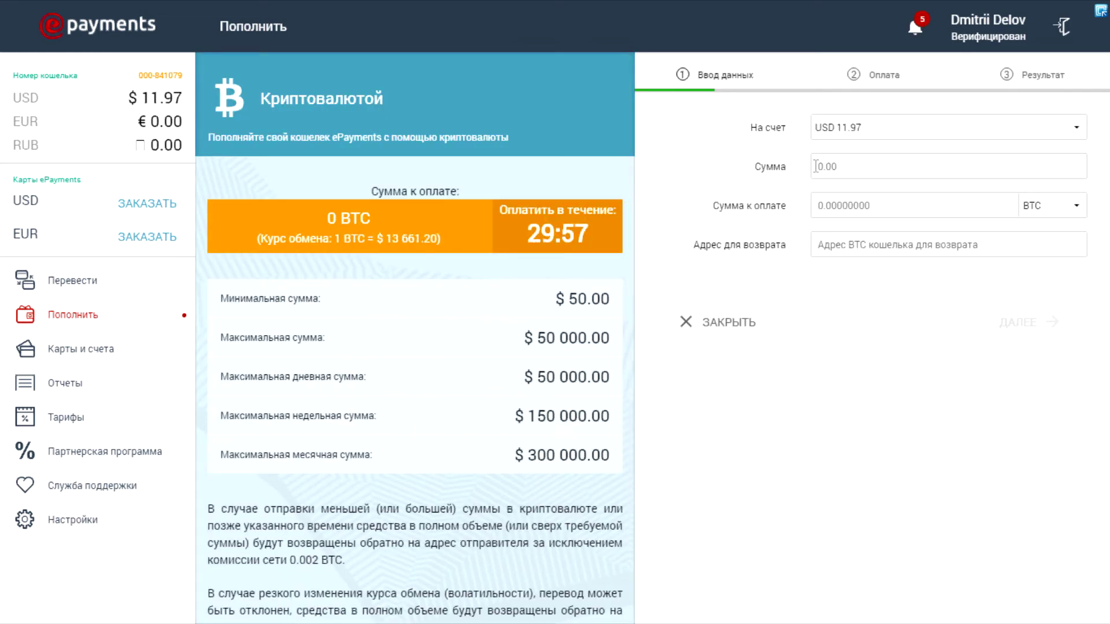
left_click(816, 167)
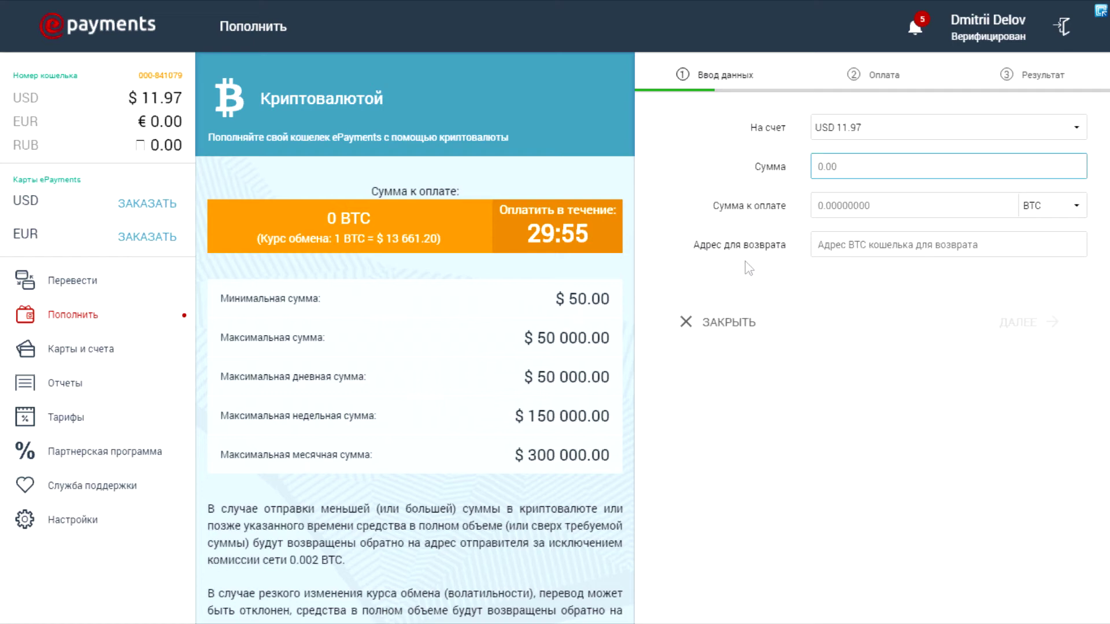
type("300")
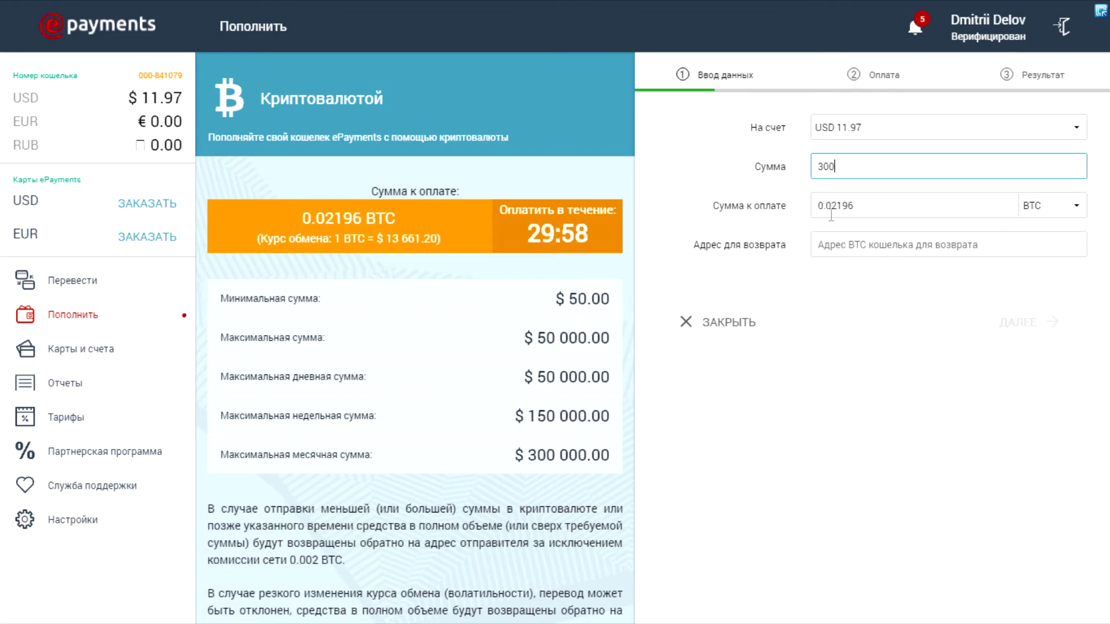
Pay in BCC and change the amount to 100 USD, requiring 0.0387 BCC.
left_click(1075, 207)
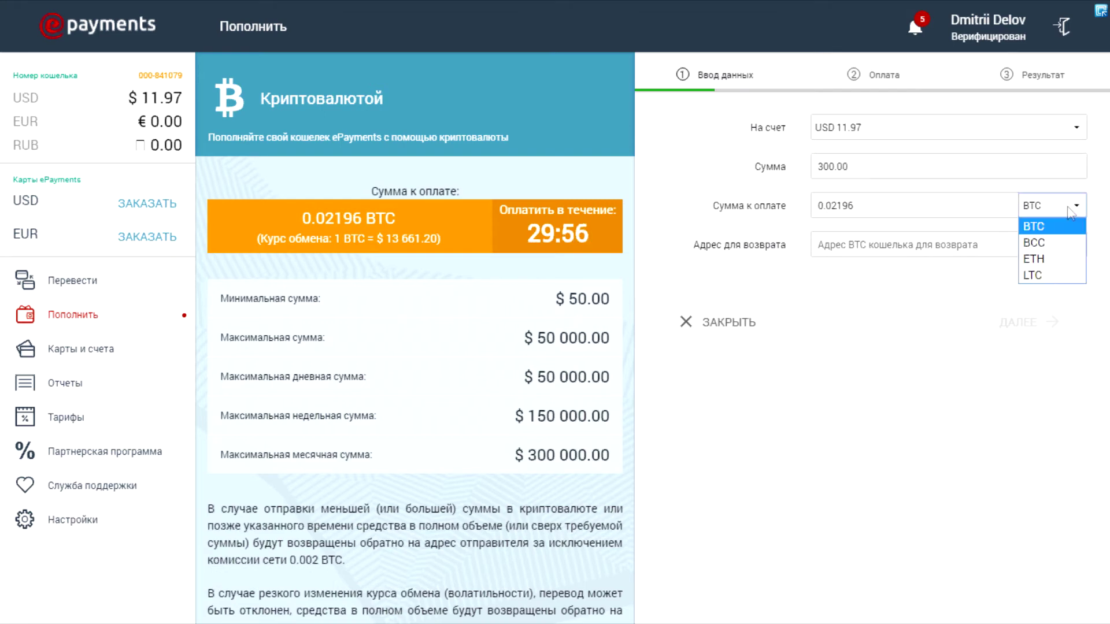
left_click(1038, 242)
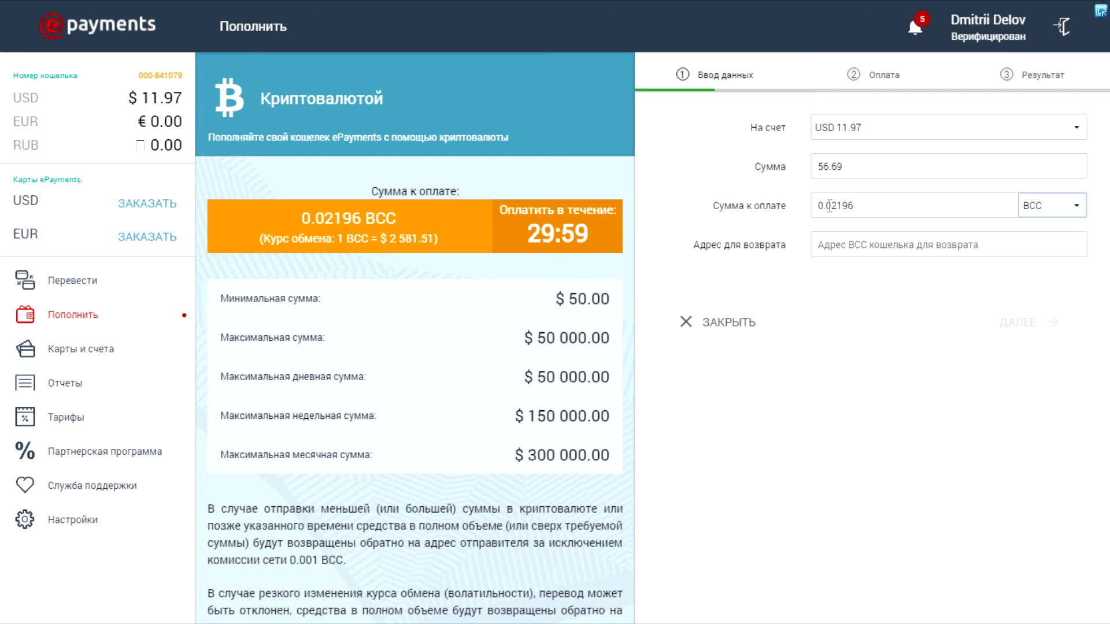
double_click(829, 166)
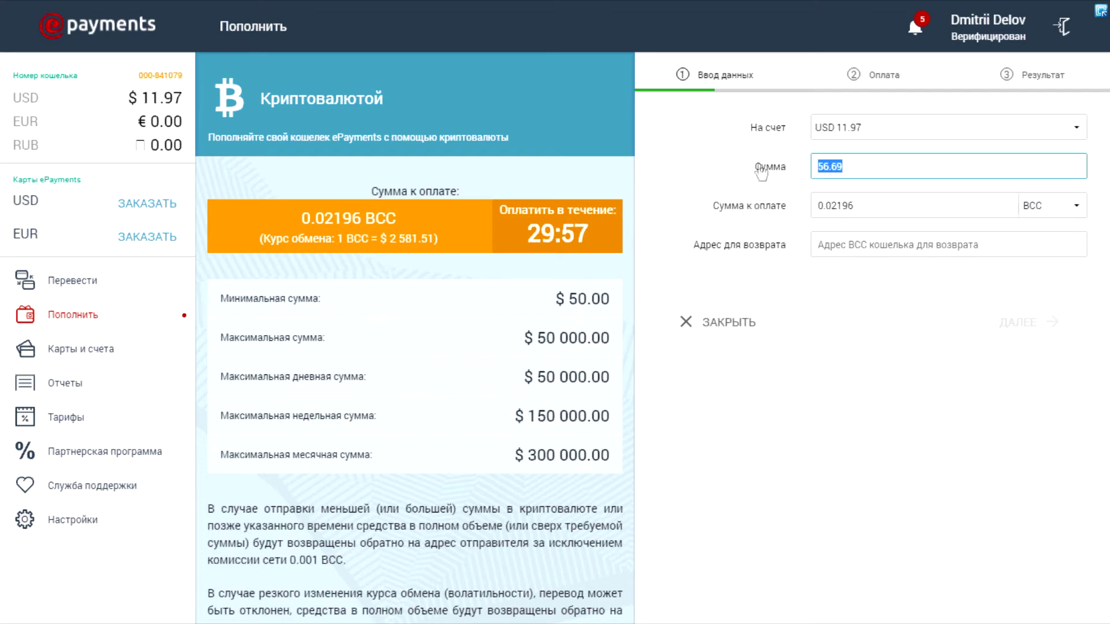
type("100")
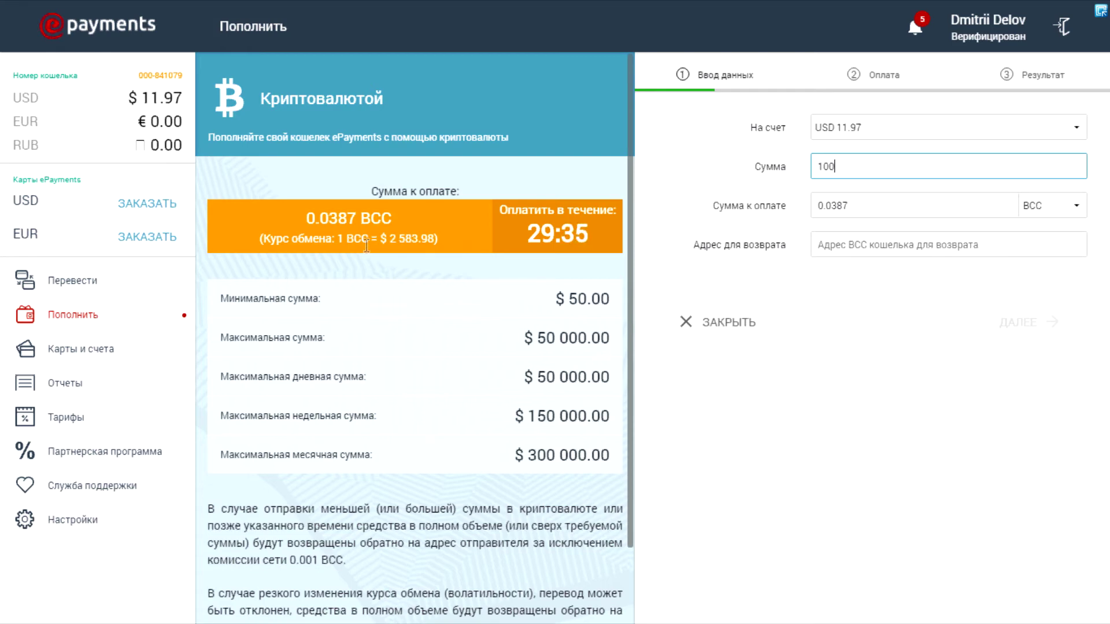
left_click(824, 249)
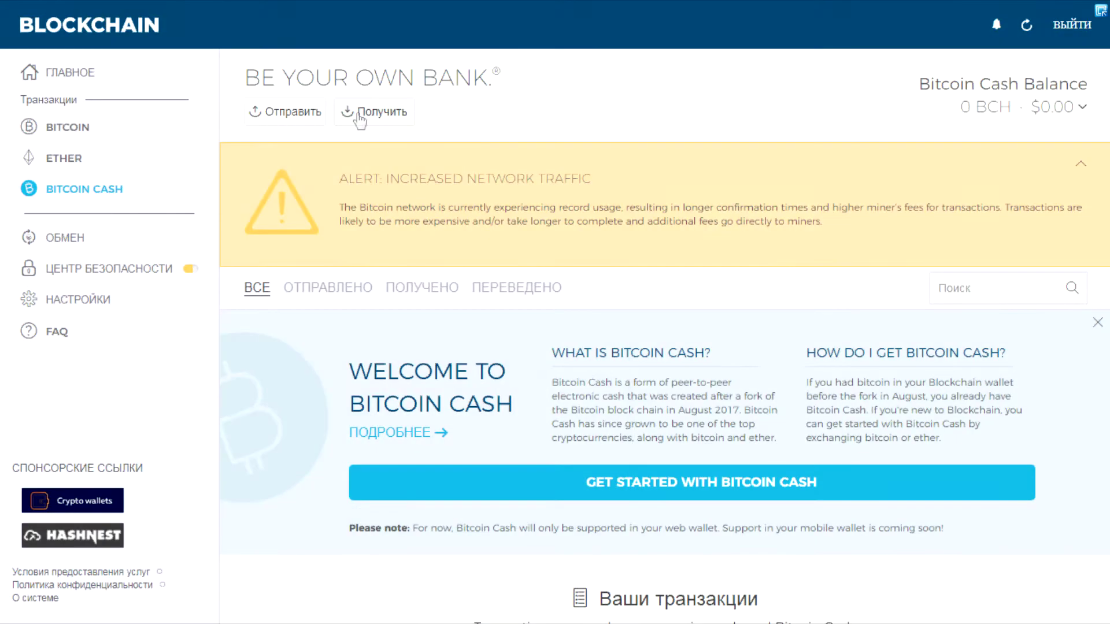
View the Bitcoin Cash receiving address twice in Blockchain, then exit full screen.
left_click(358, 112)
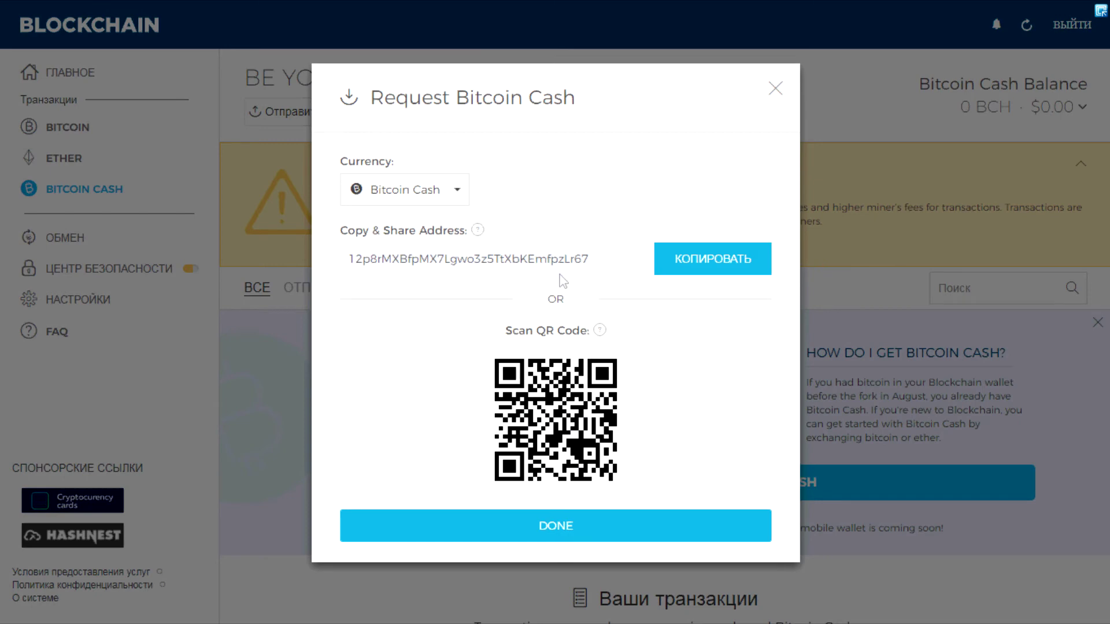
left_click(125, 261)
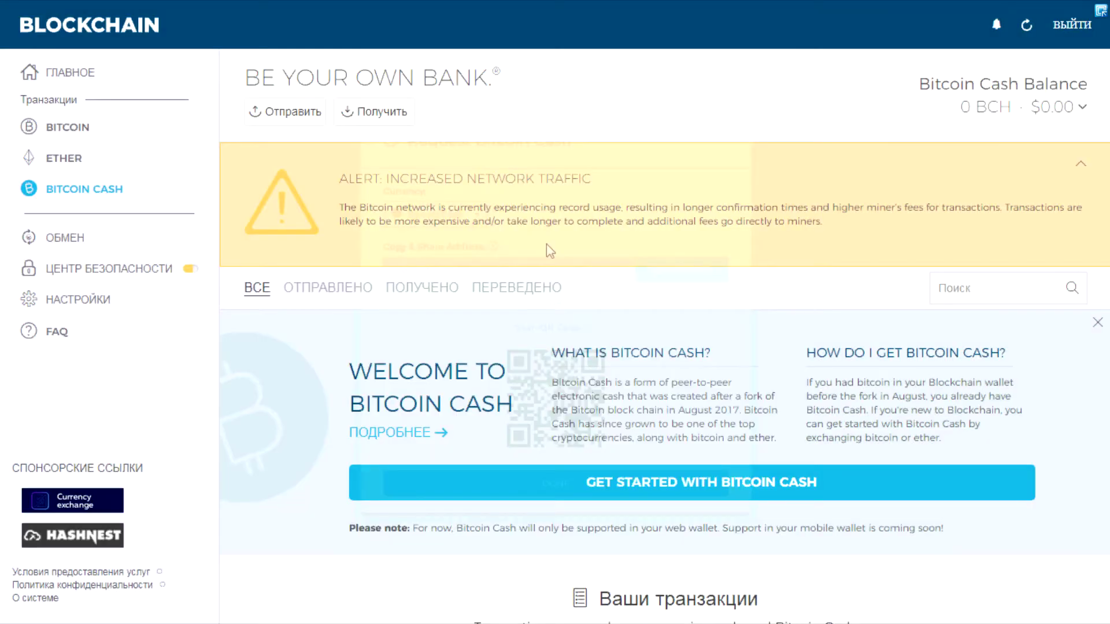
left_click(359, 115)
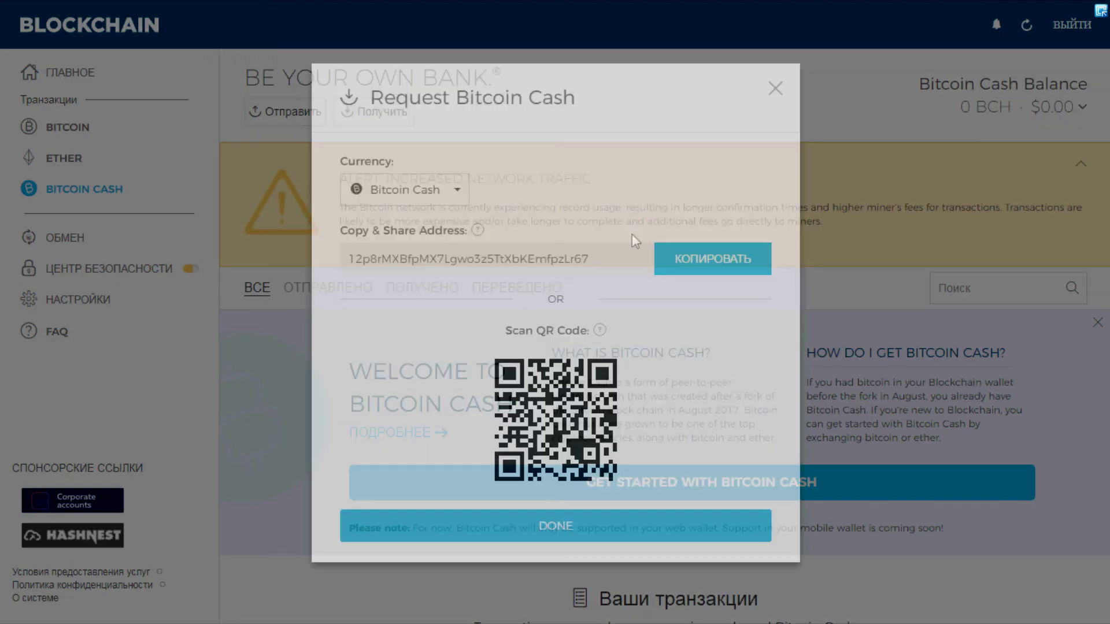
left_click(775, 88)
key("F11")
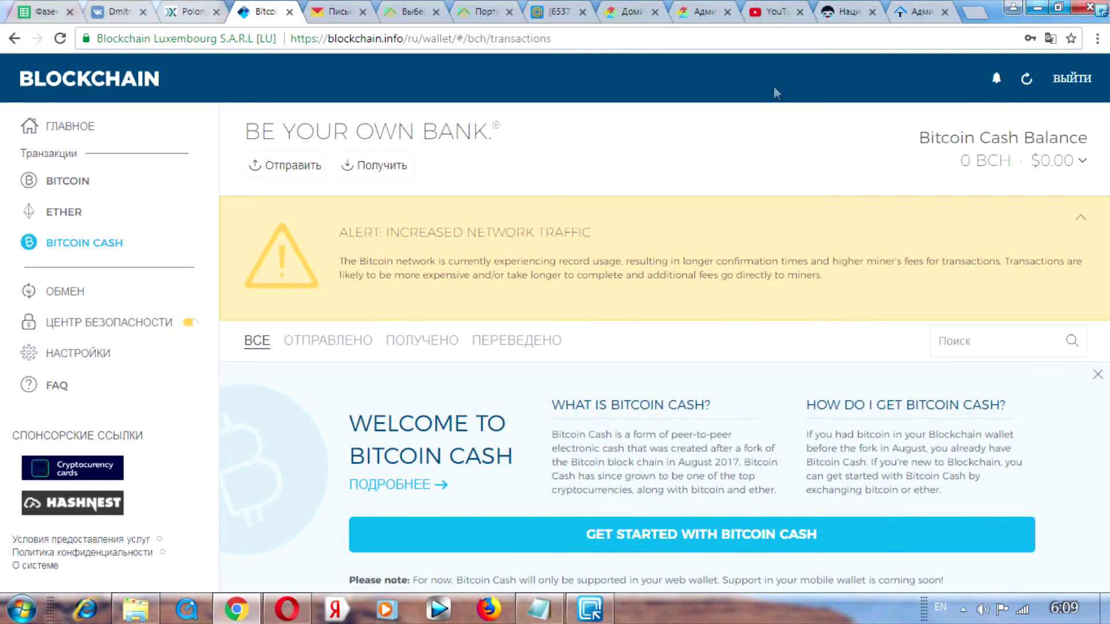
Paste a BCC return address and submit the deposit to get the 0.0387 BCC payment address.
left_click(289, 618)
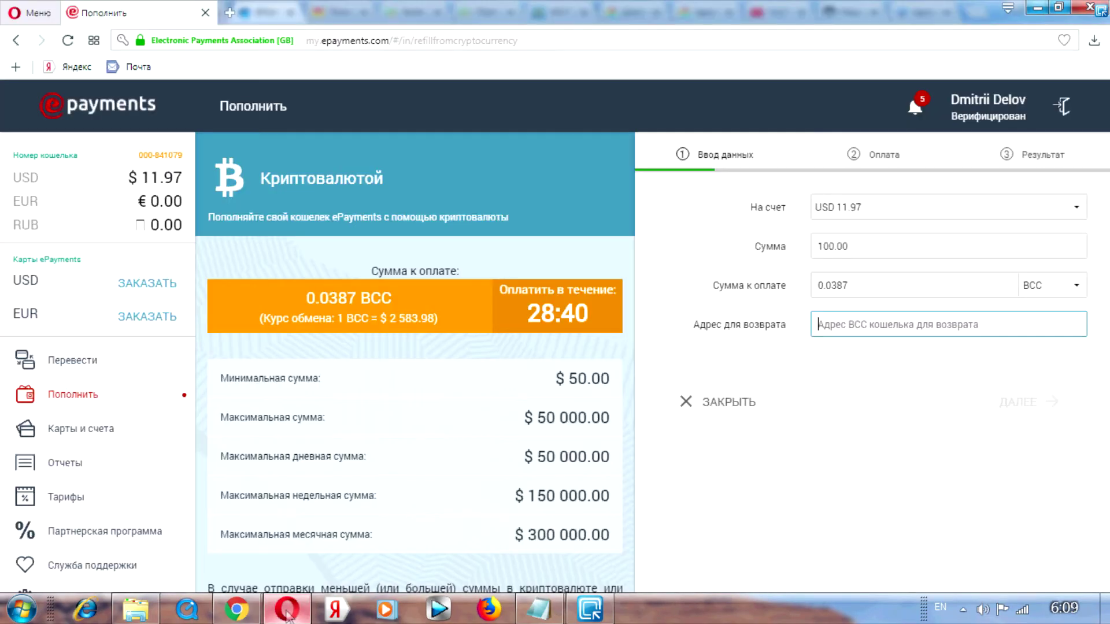
key("F11")
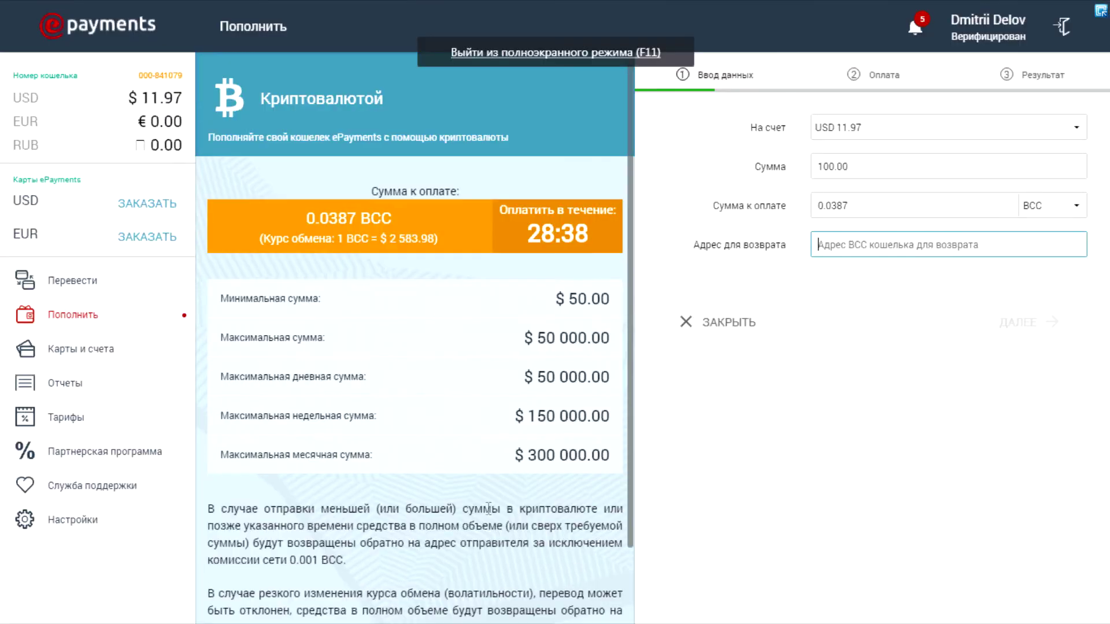
type("12p8rMXBfpMX7Lgwo3z5TtXbKEmfpzLr67")
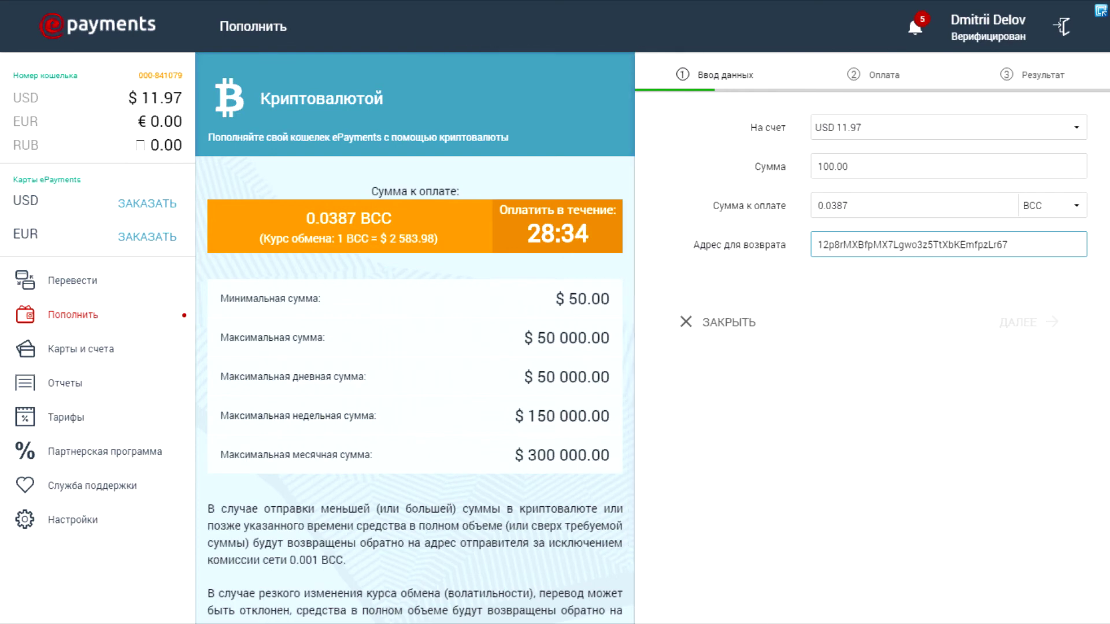
left_click(1013, 324)
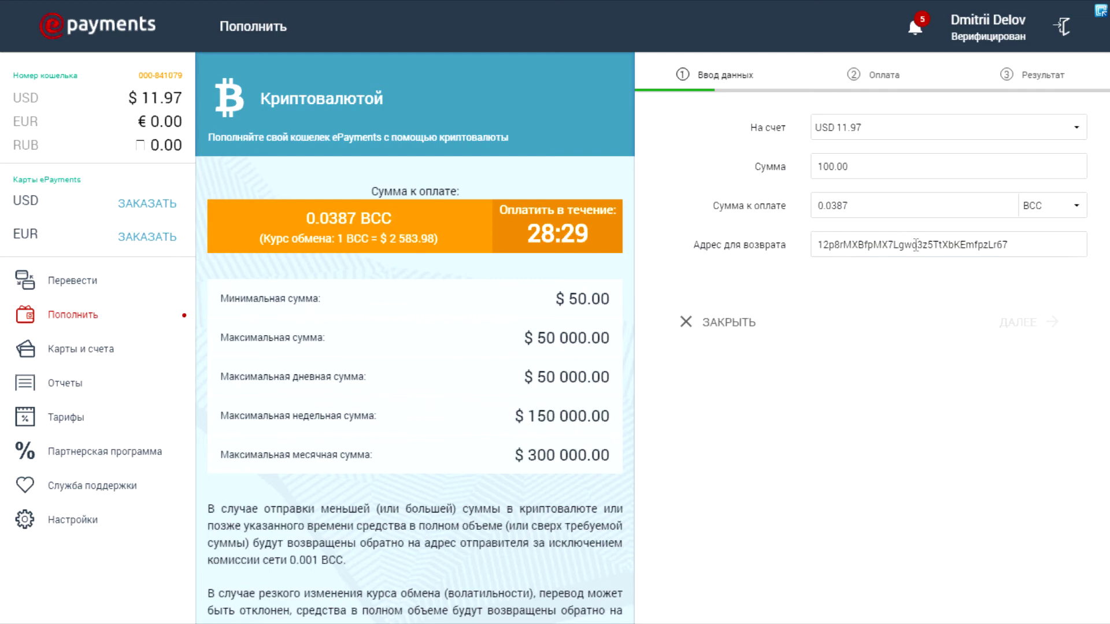
left_click(1012, 326)
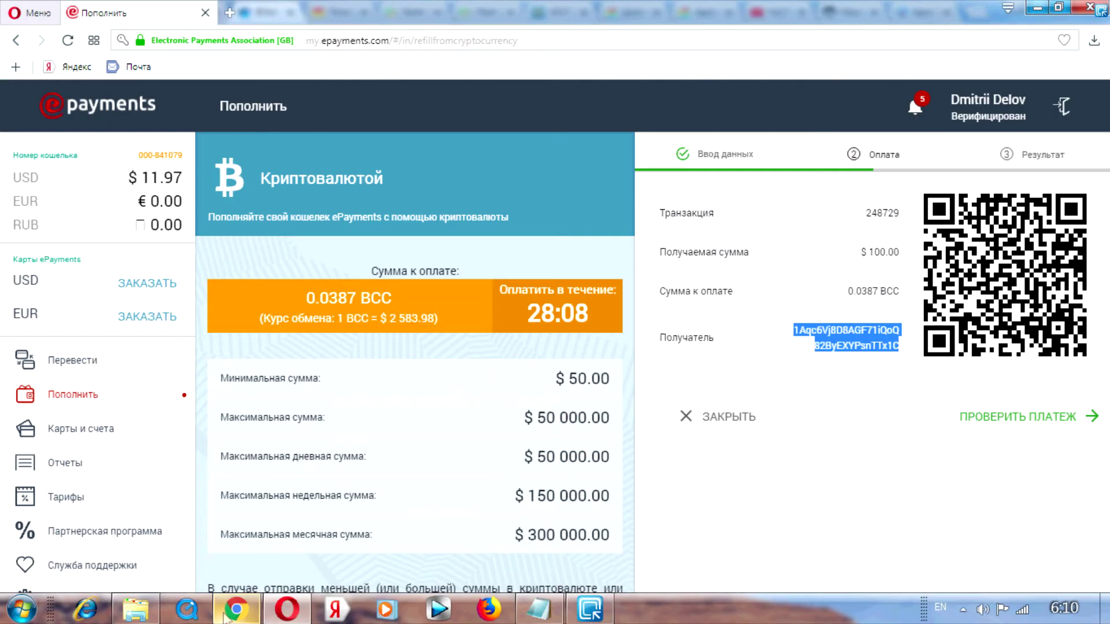
left_click(227, 615)
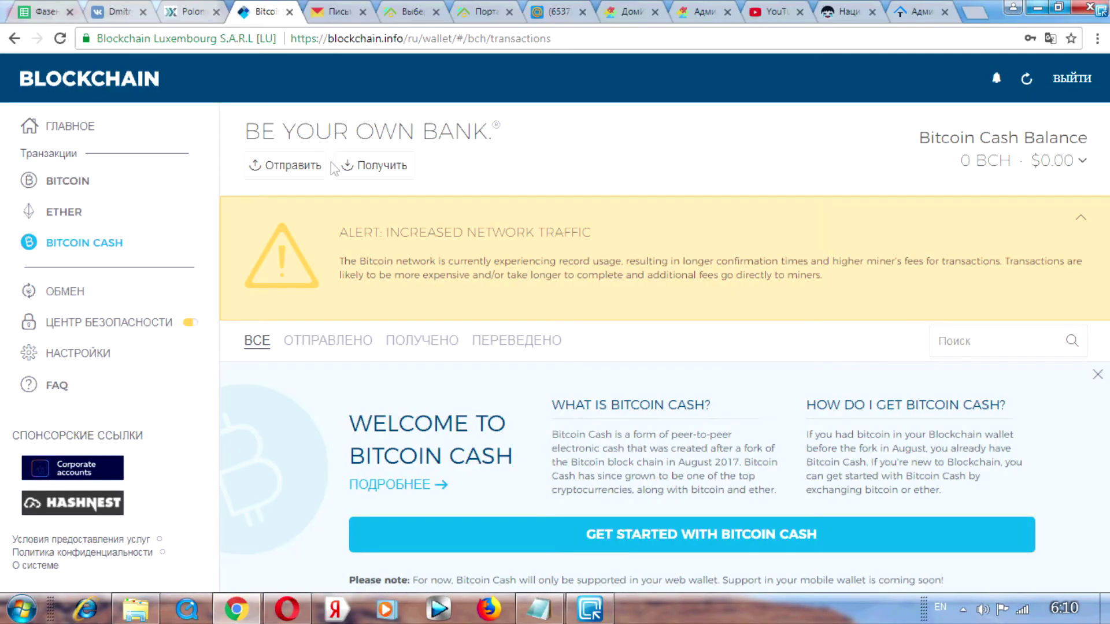
Start a Bitcoin Cash send in Blockchain with the ePayments deposit address pasted as recipient.
key("F11")
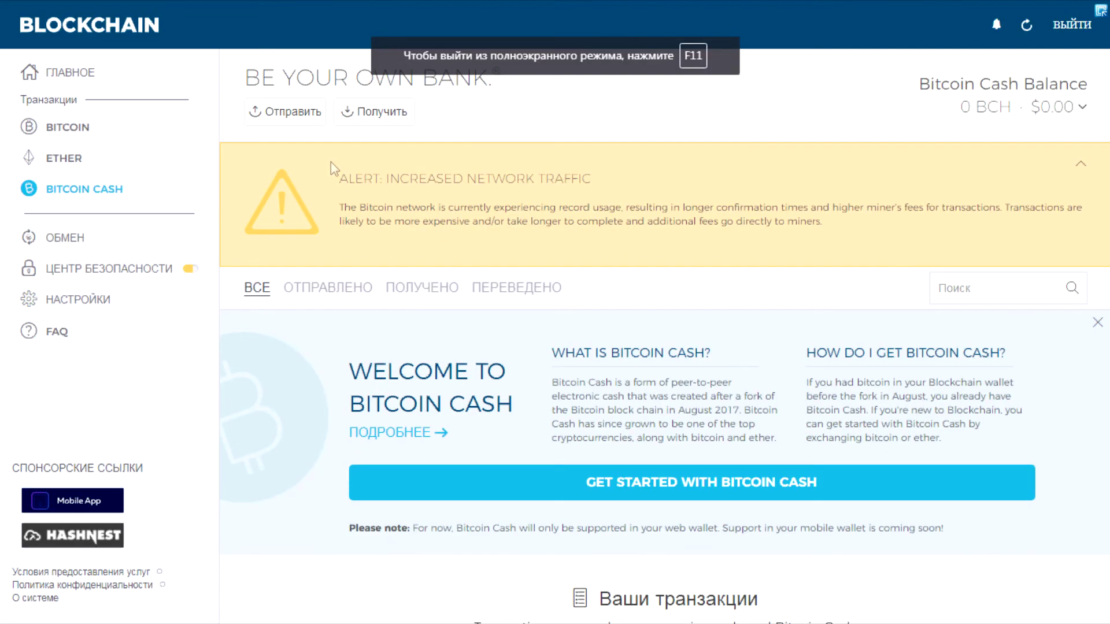
left_click(292, 113)
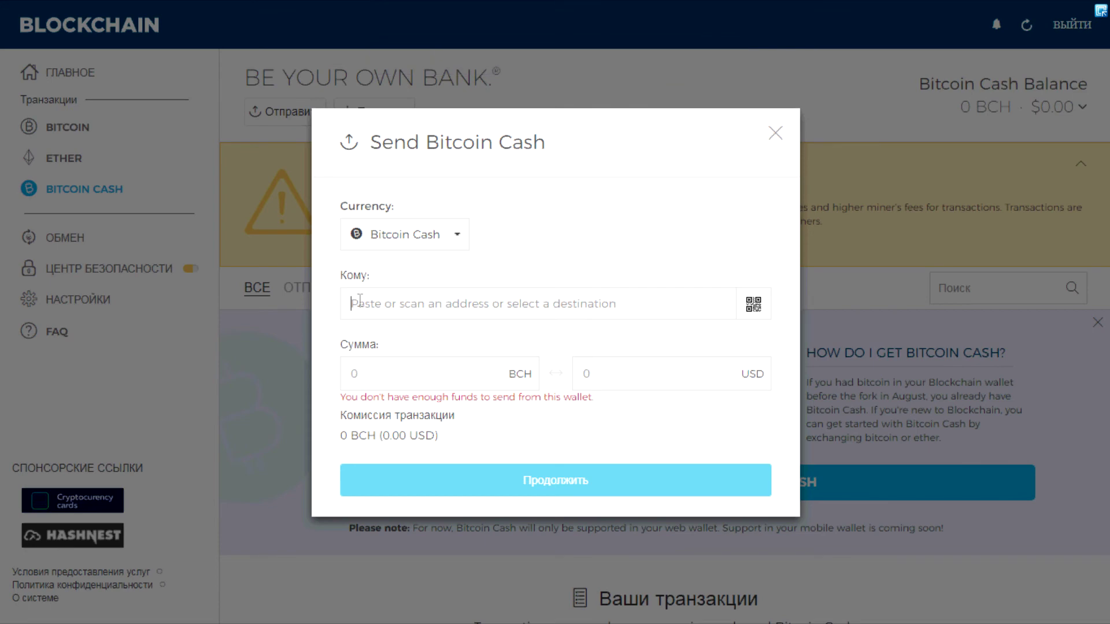
right_click(360, 299)
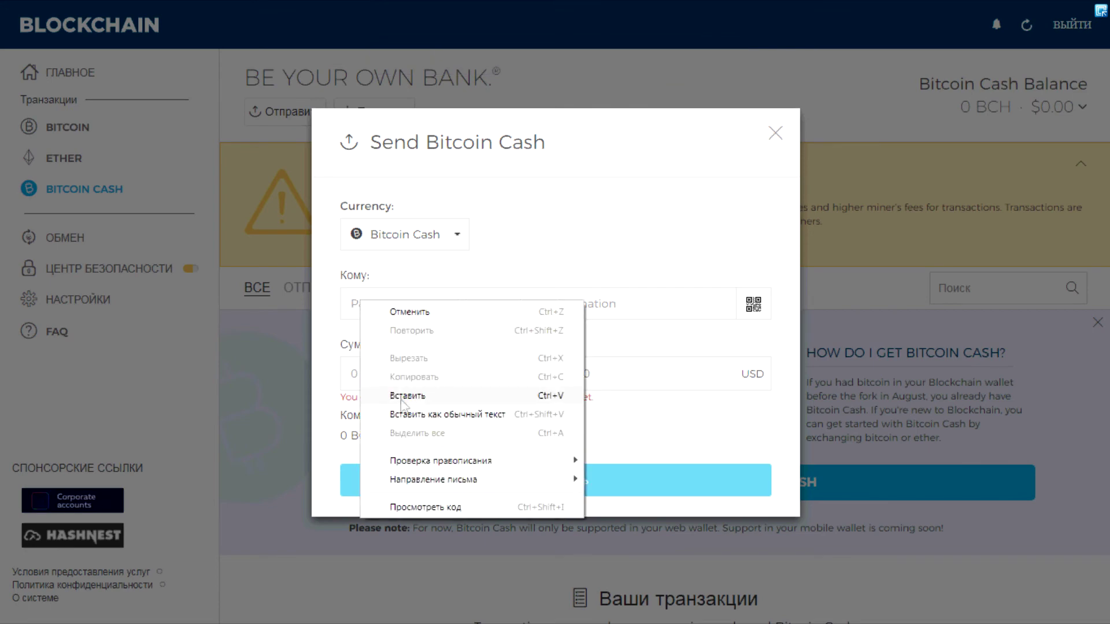
left_click(401, 398)
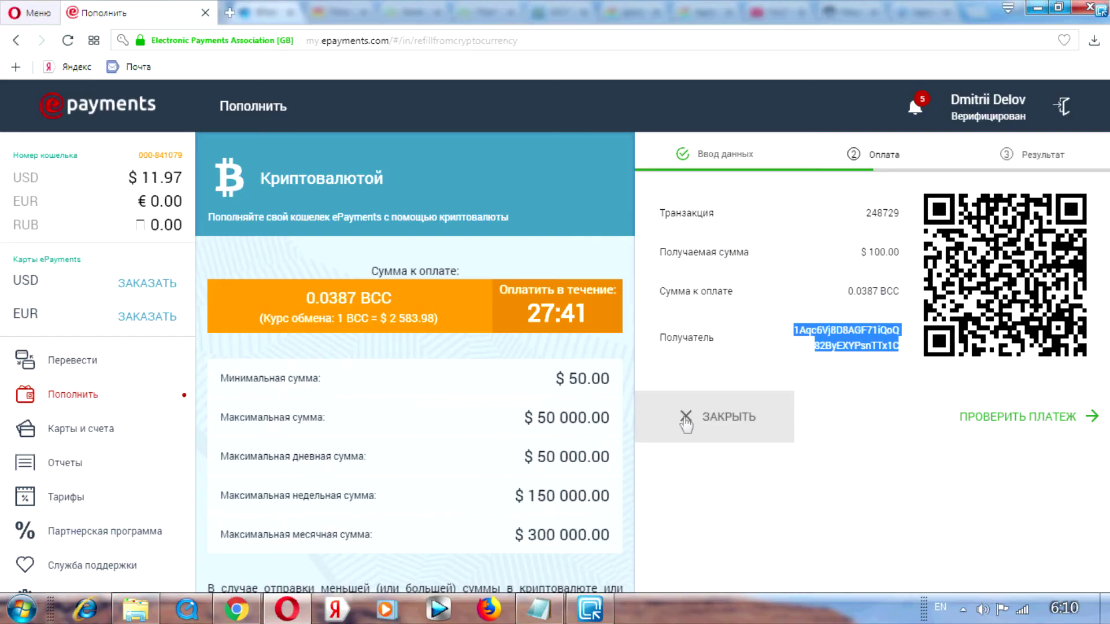
key("F11")
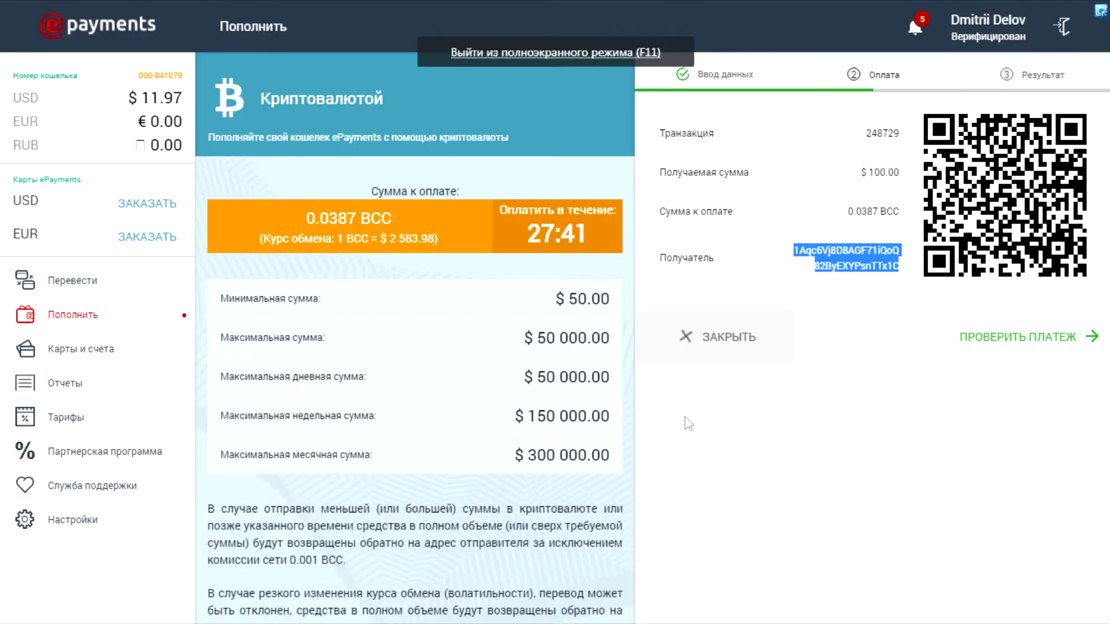
Copy the 0.0387 BCC amount due from the ePayments payment page.
double_click(861, 211)
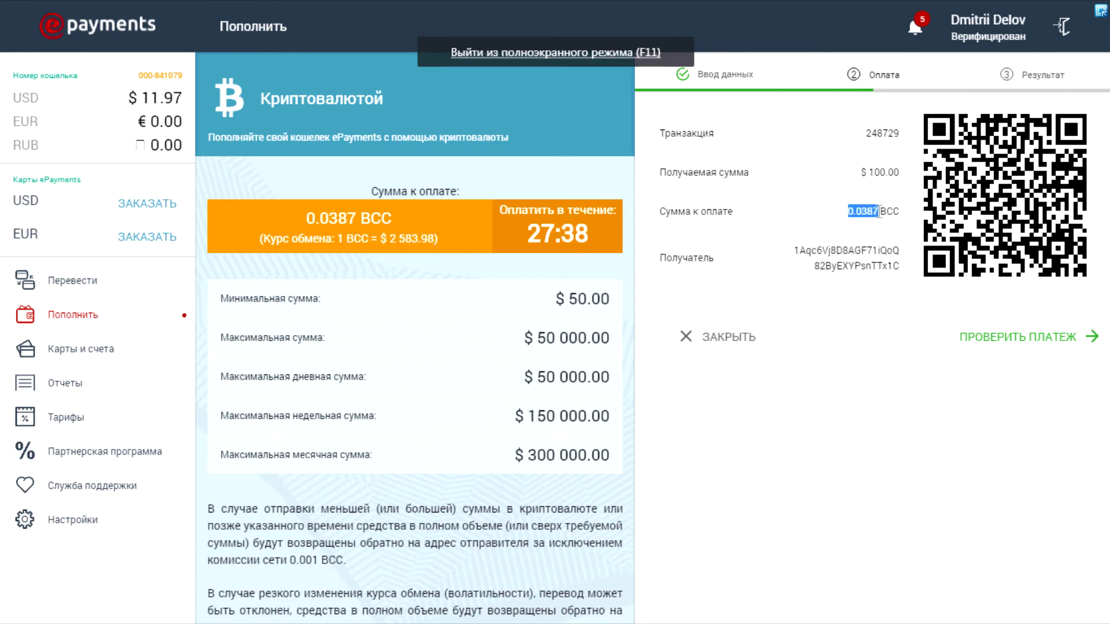
left_click_drag(847, 211, 871, 215)
right_click(872, 215)
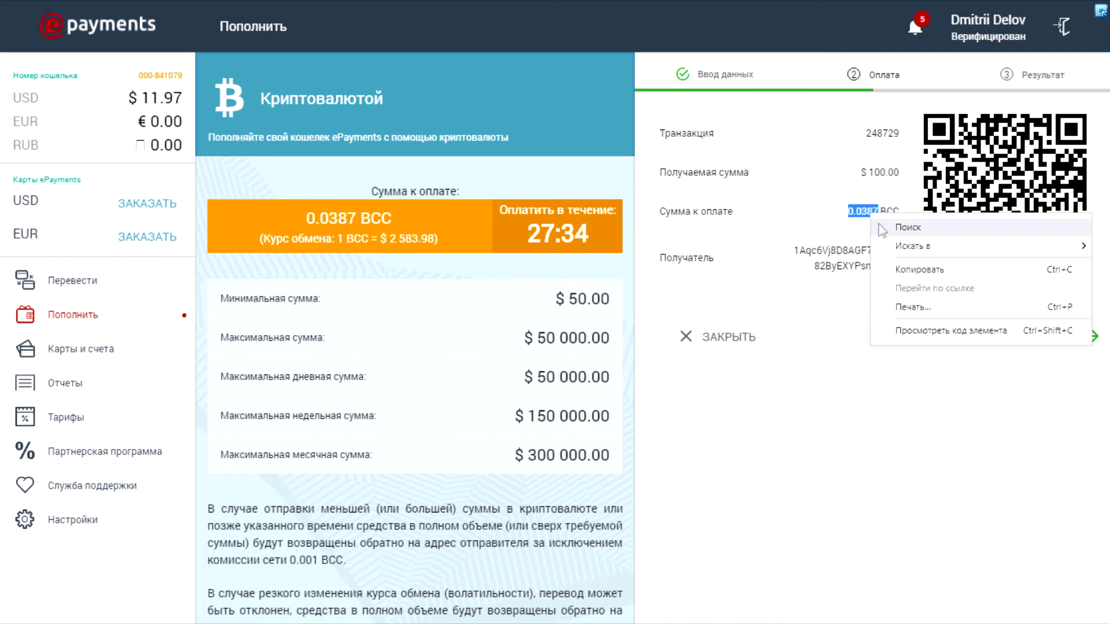
left_click(902, 262)
left_click(236, 609)
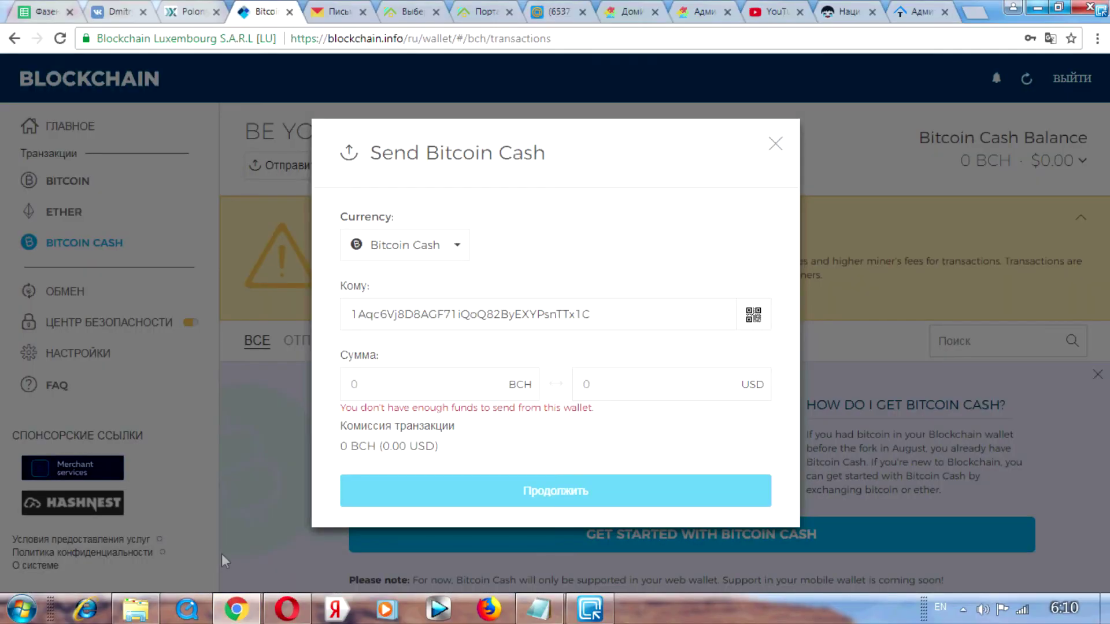
Paste 0.0387 into the Blockchain BCH amount field, worth 105.58 USD.
key("F11")
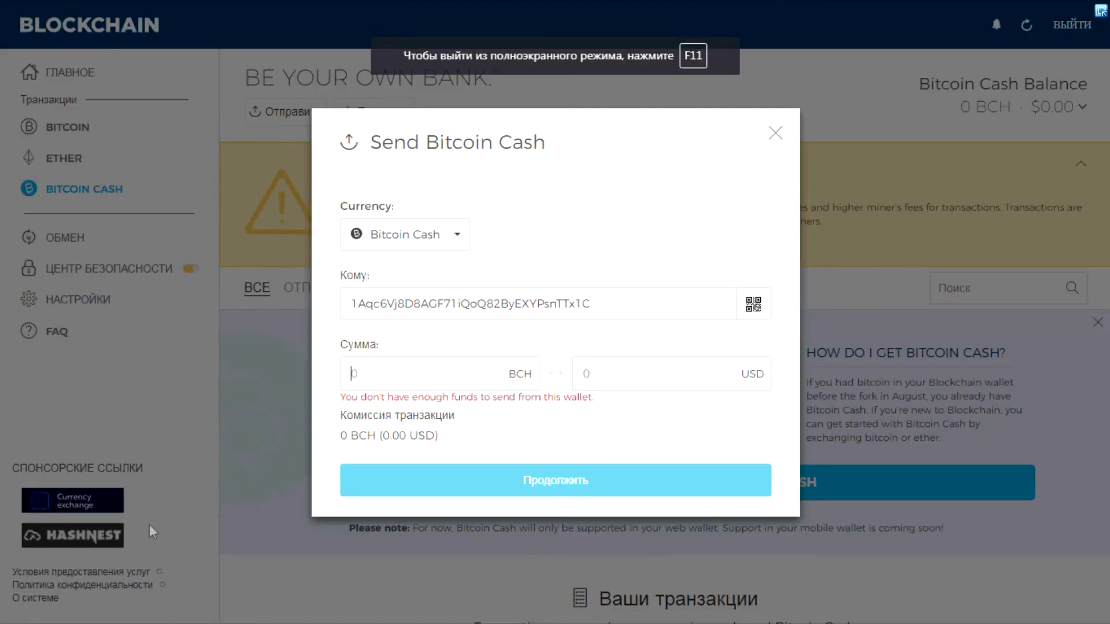
right_click(353, 383)
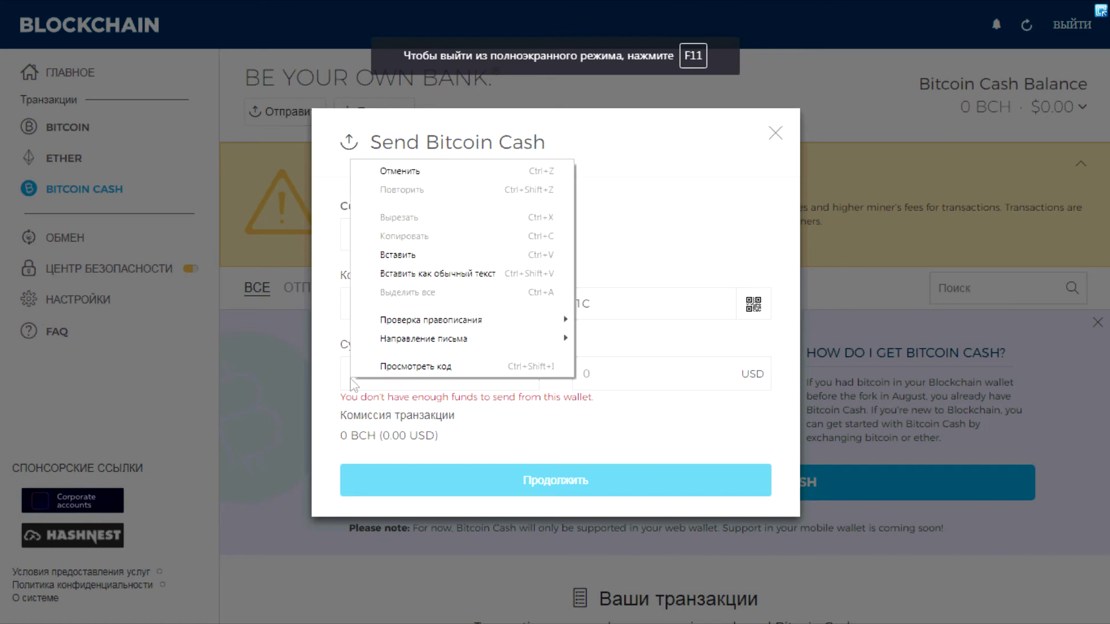
left_click(397, 255)
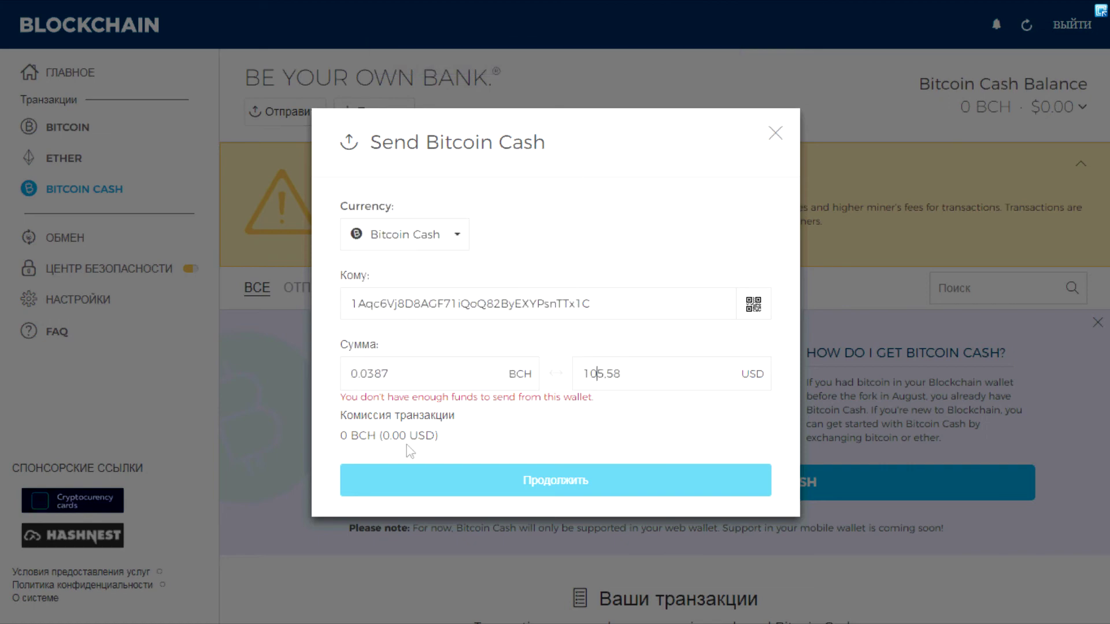
key("F11")
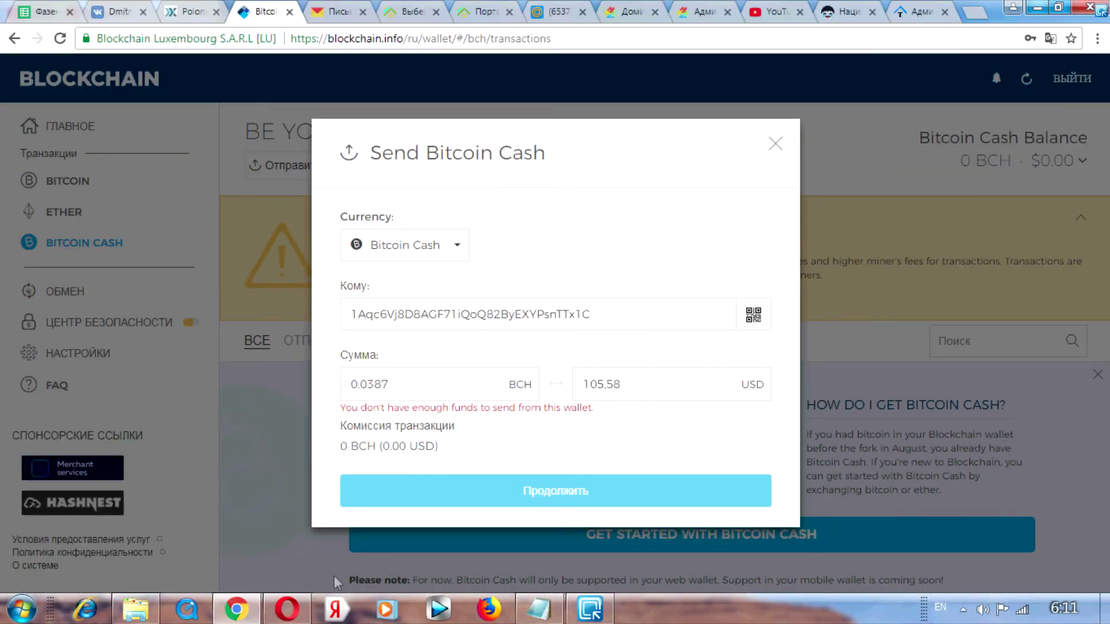
left_click(288, 609)
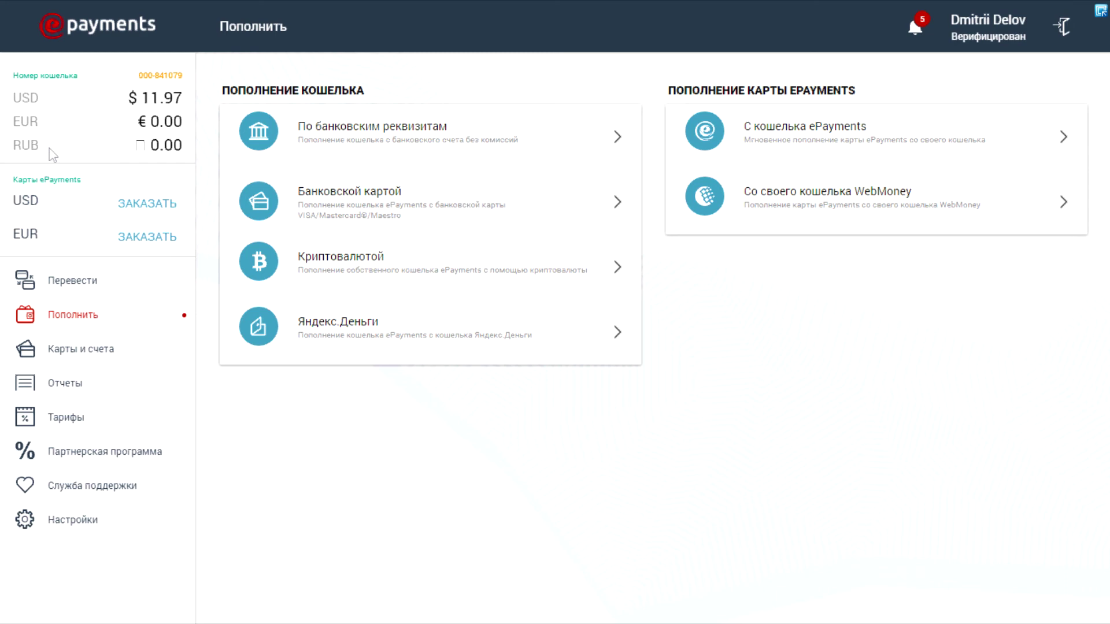
Open the Перевести (transfer) section from the ePayments sidebar.
left_click(61, 284)
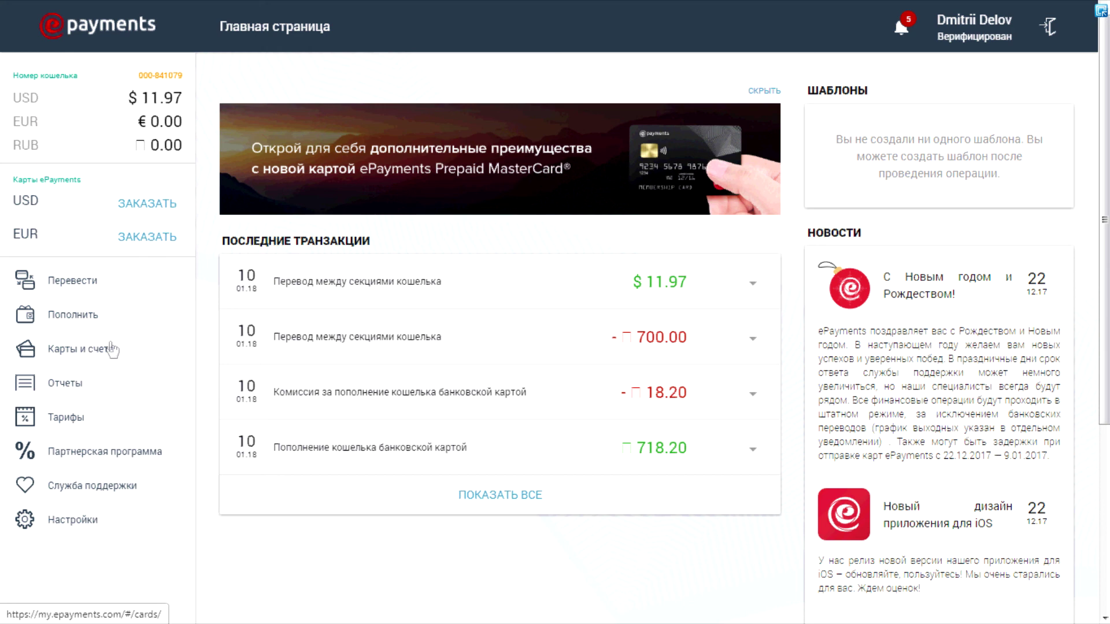
View the ePayments card tariffs ($5.95 order, $2.90 monthly), then open Партнерская программа.
left_click(77, 356)
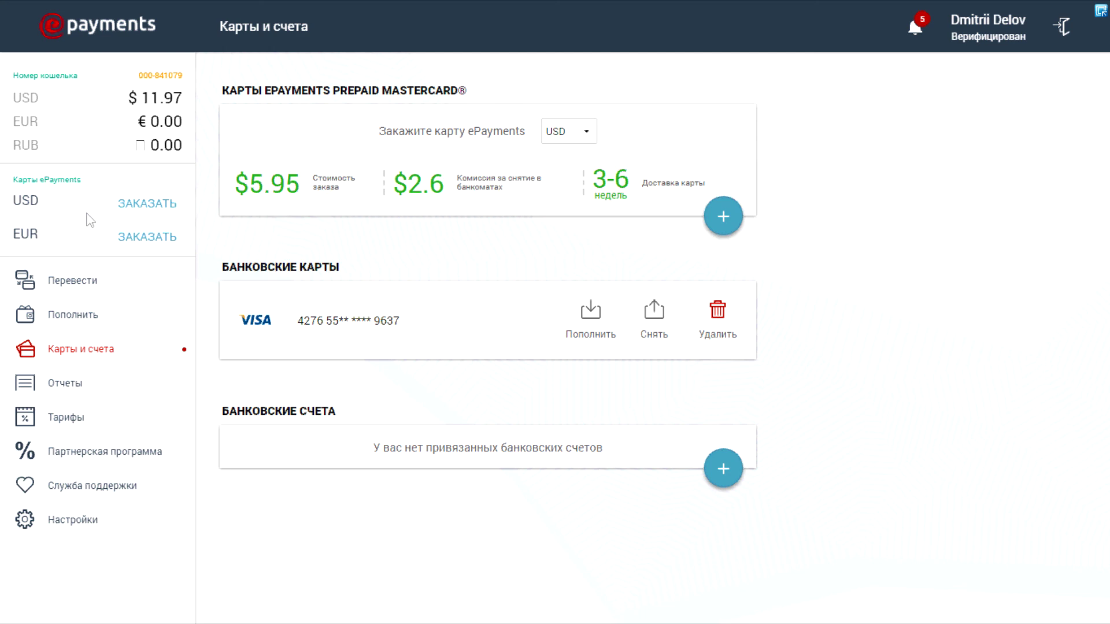
left_click(51, 417)
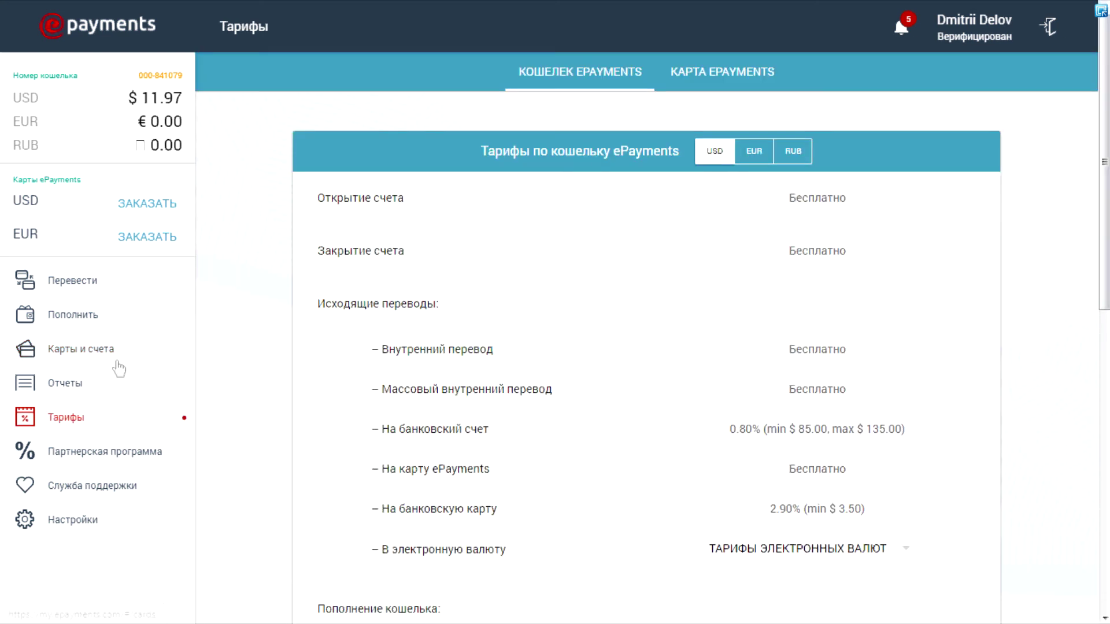
left_click(726, 81)
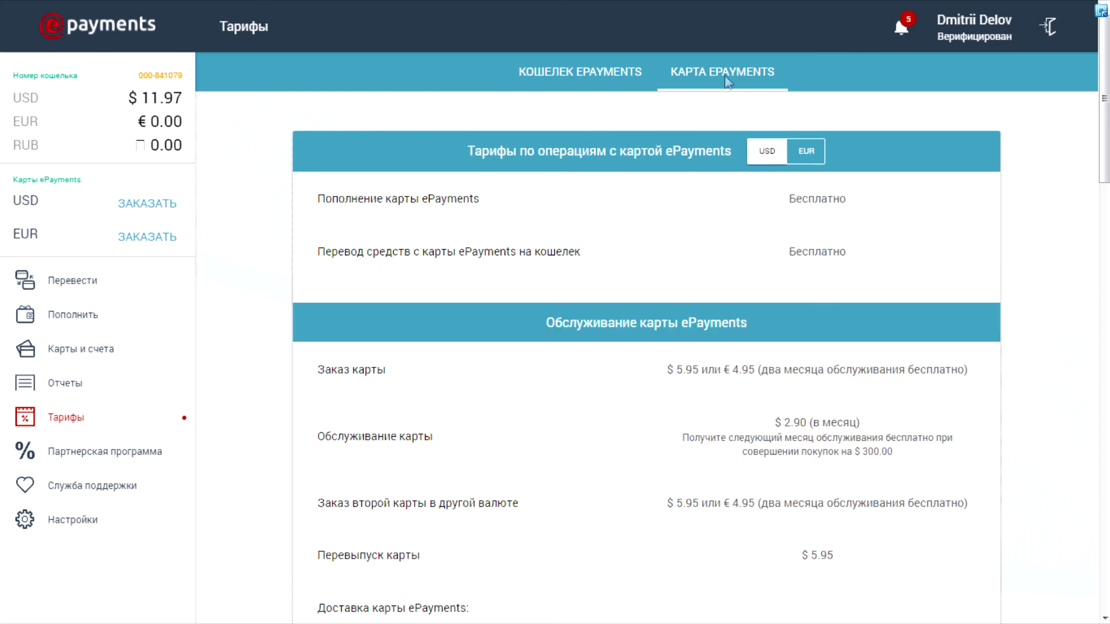
left_click(104, 457)
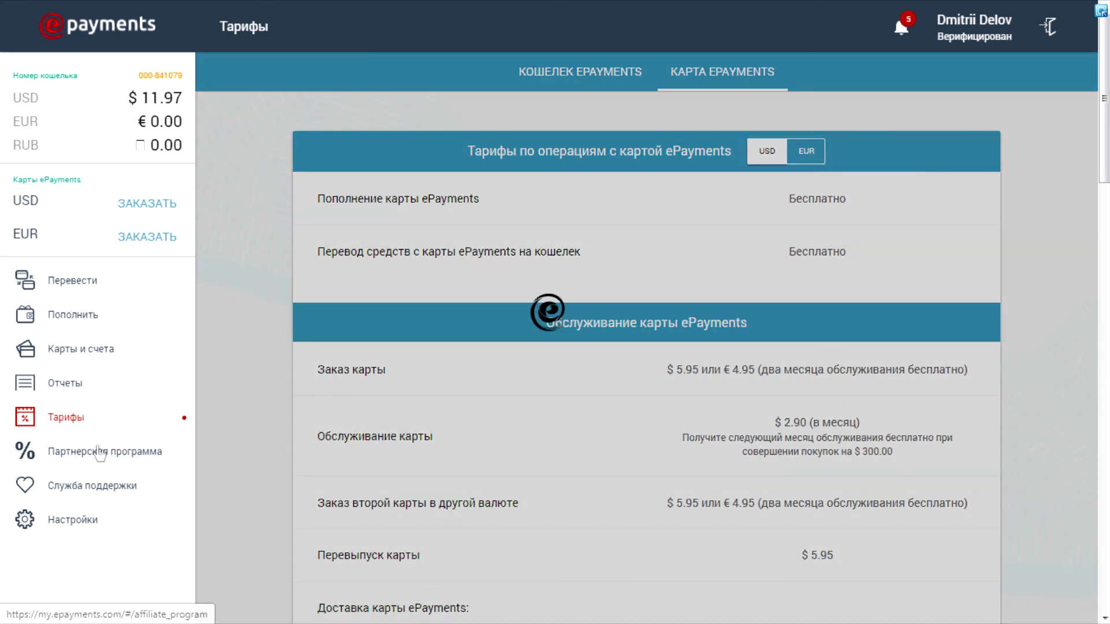